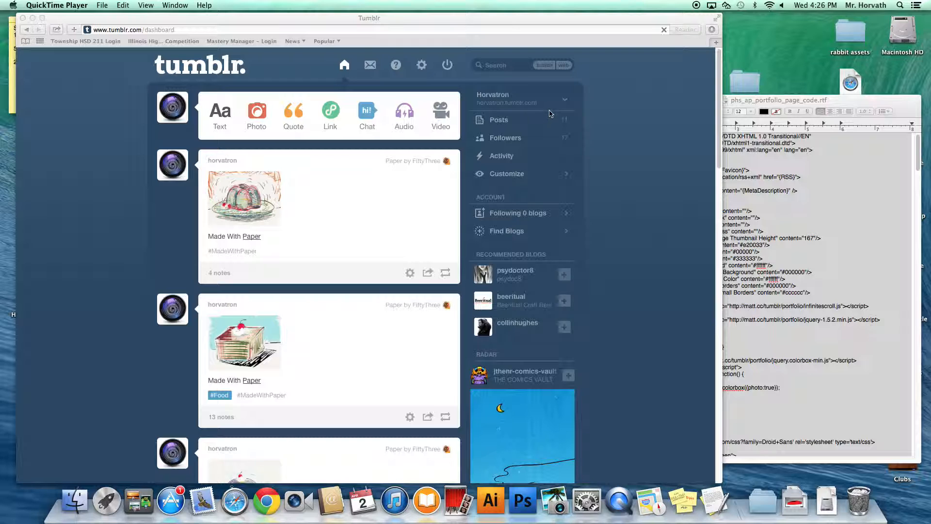
Step: From the dashboard's blog list, start creating a new blog
left_click(567, 103)
left_click(565, 101)
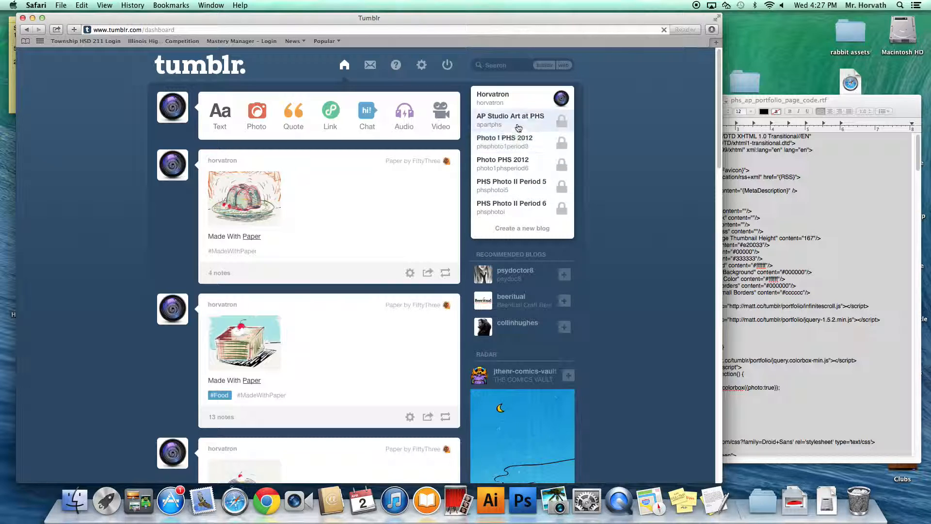
left_click(516, 232)
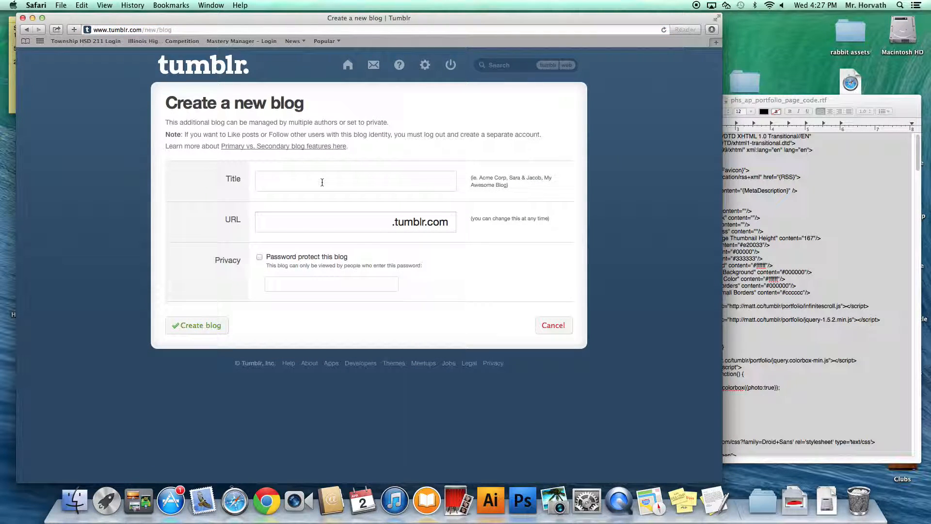
Step: Create the private blog 'Horvath AP Studio Art' at horvathap, protected by a password
type("Horvath AP Stud")
type("io ")
type("Ar")
type("horvathap")
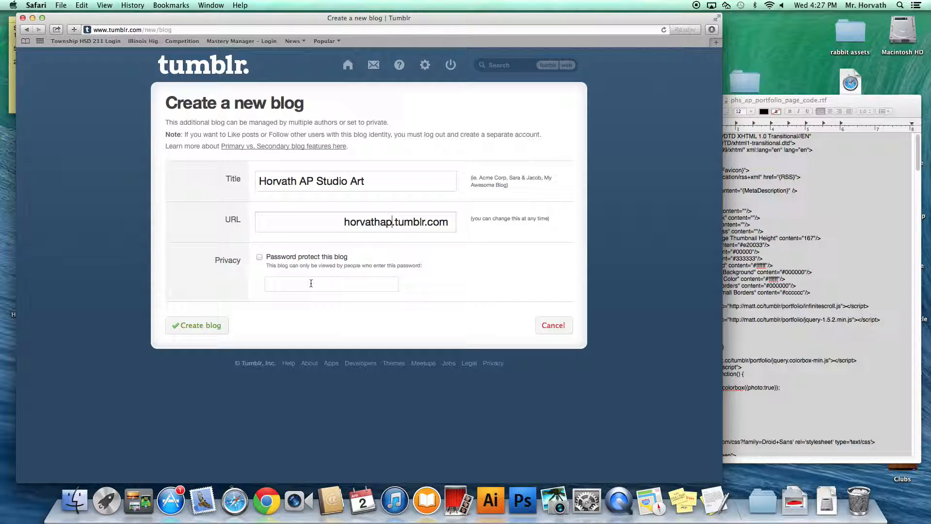
left_click(261, 257)
type("123456")
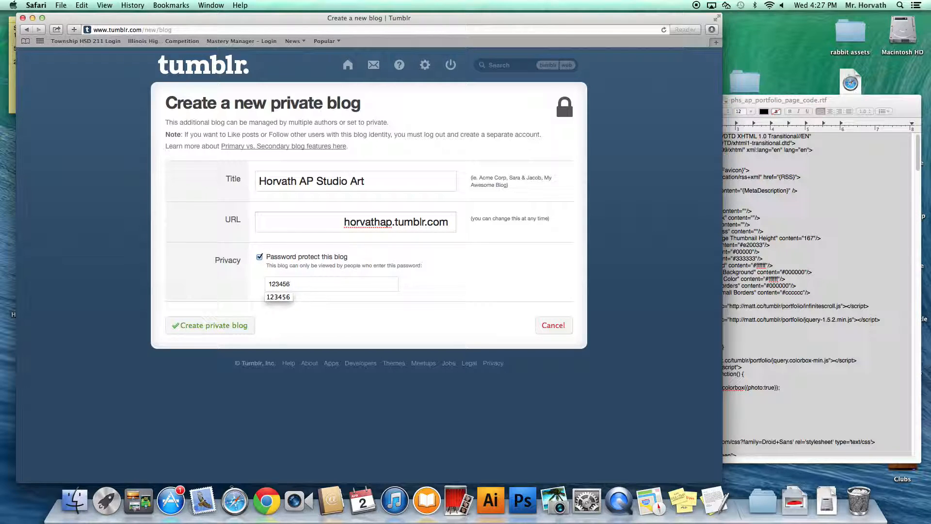
left_click(233, 328)
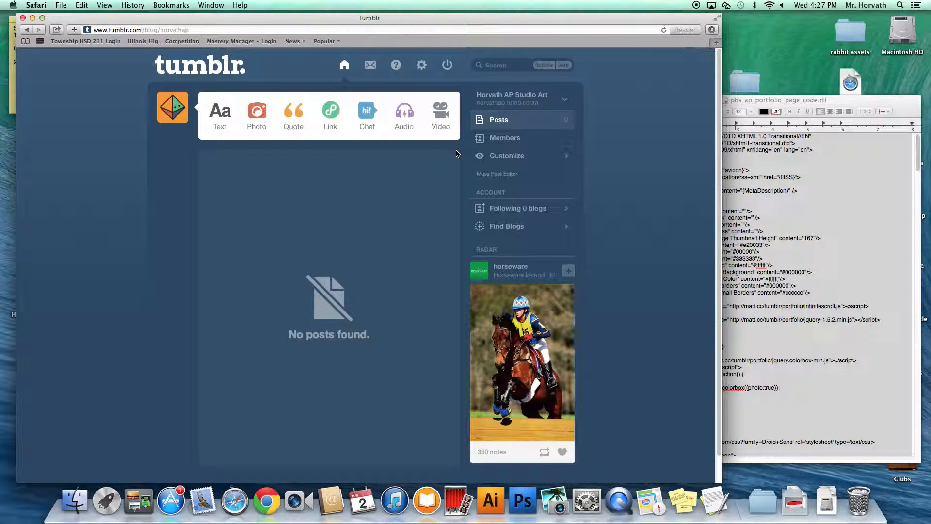
Step: On the Horvath AP Studio Art blog, start a photo post with the scales image
left_click(564, 100)
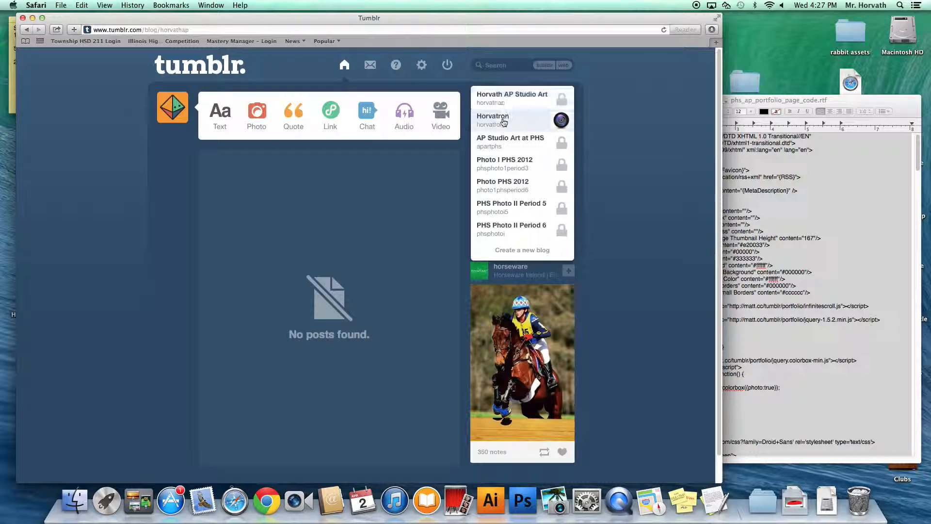
left_click(507, 101)
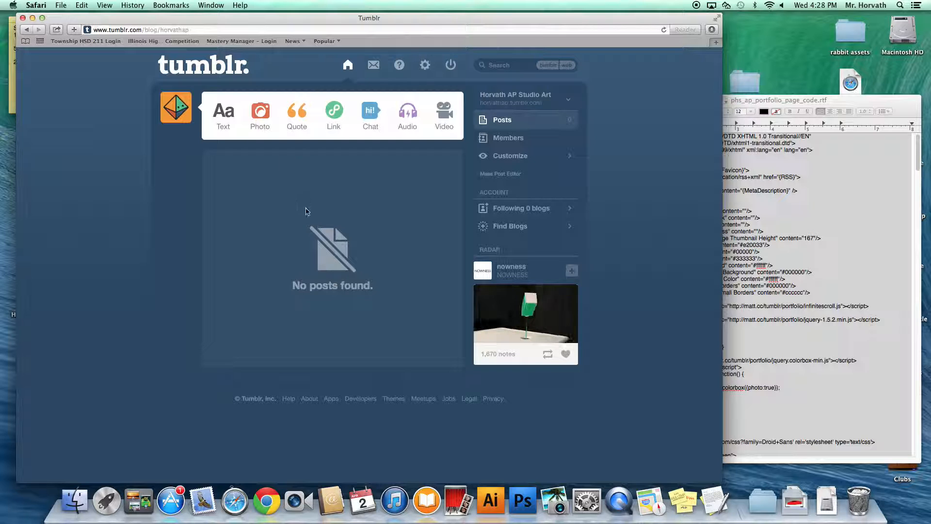
left_click(260, 123)
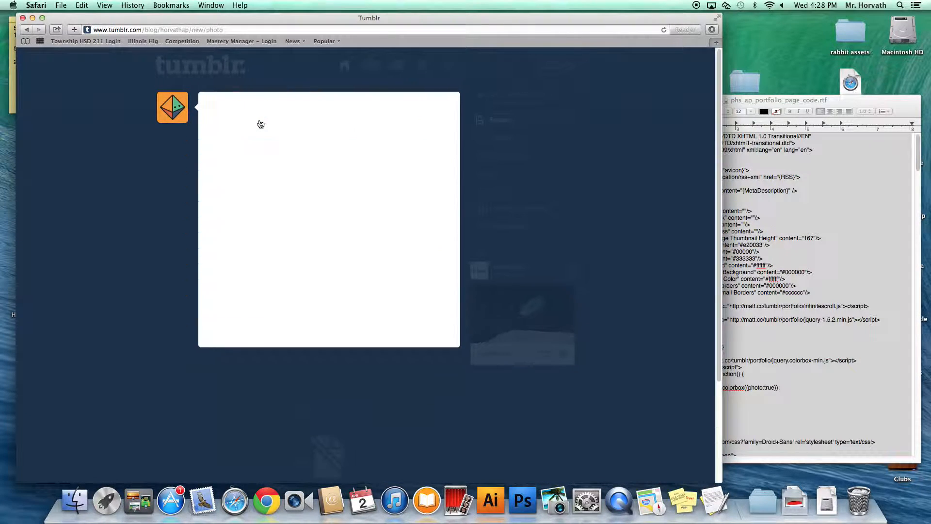
left_click(326, 194)
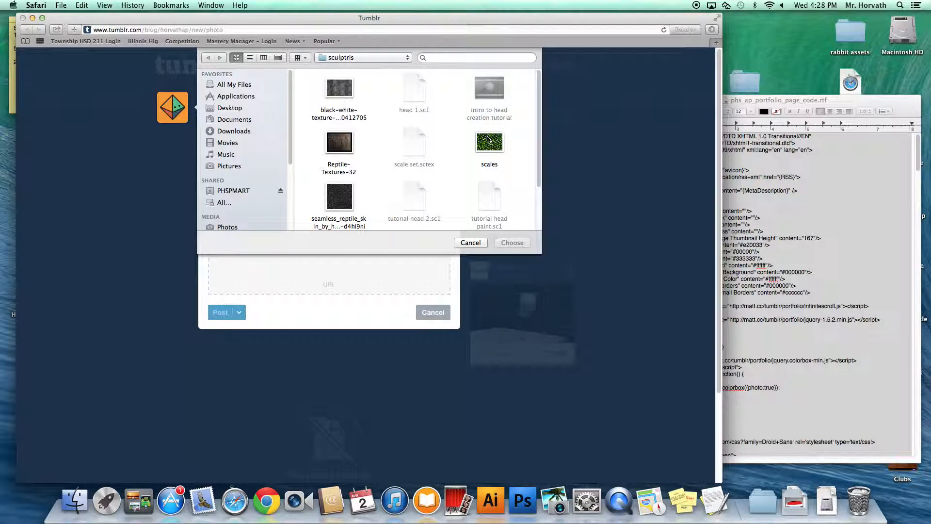
left_click(493, 144)
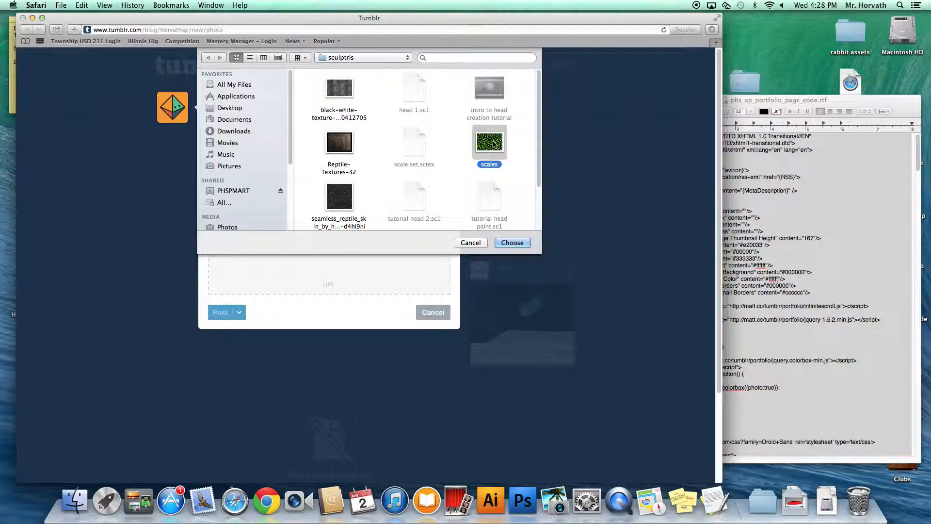
left_click(506, 241)
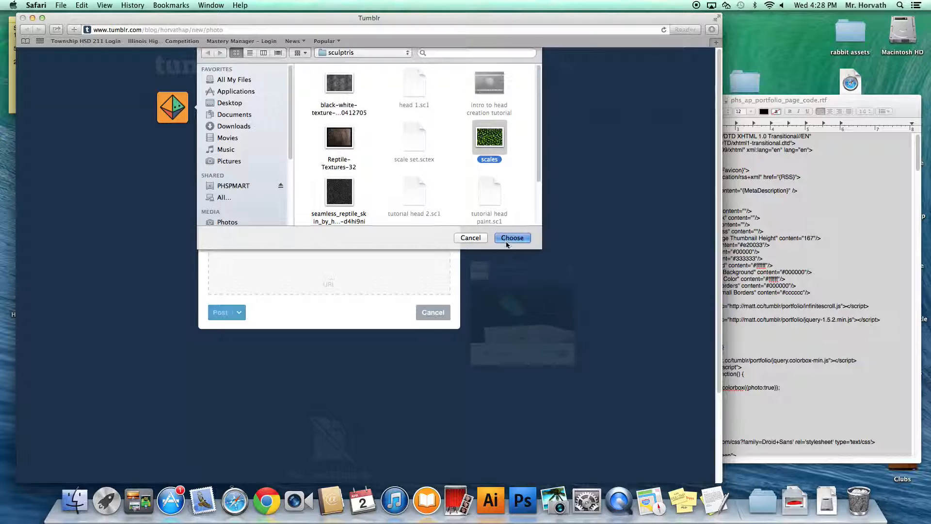
Step: Caption the photo 'this is from my lizard dave.', tag it #concentration and publish
left_click(242, 303)
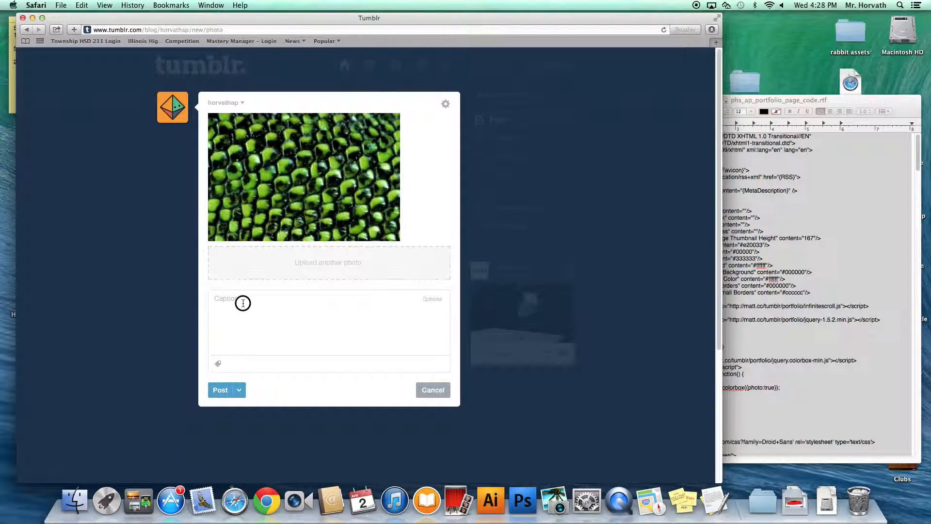
type("this ")
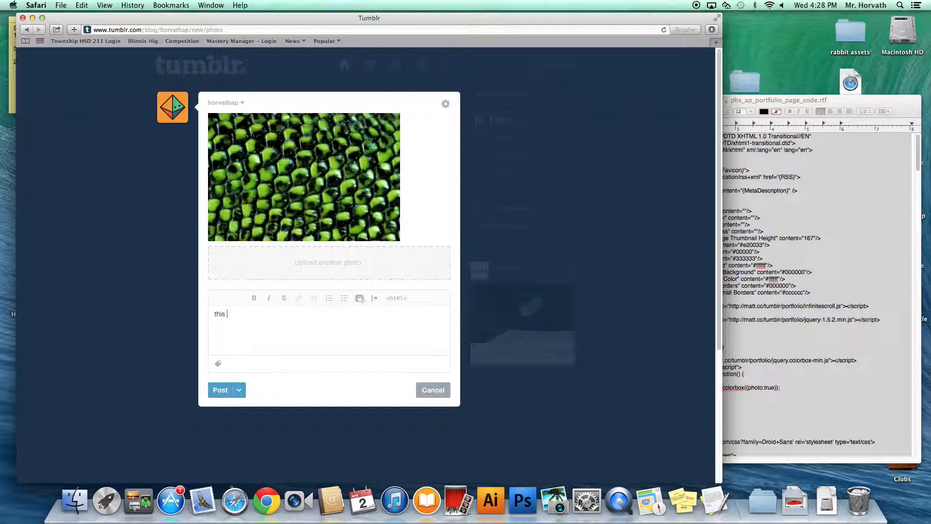
type("is from my lizard ")
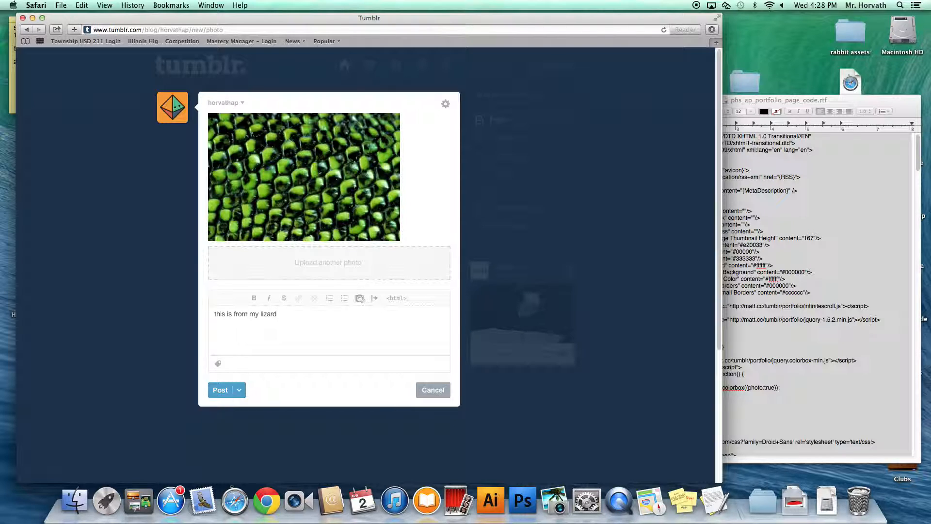
type("dave.")
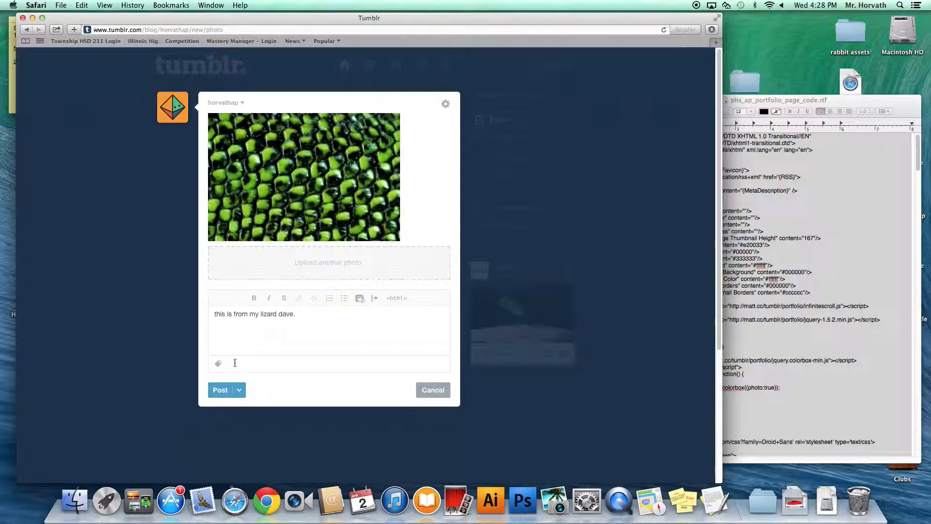
left_click(235, 362)
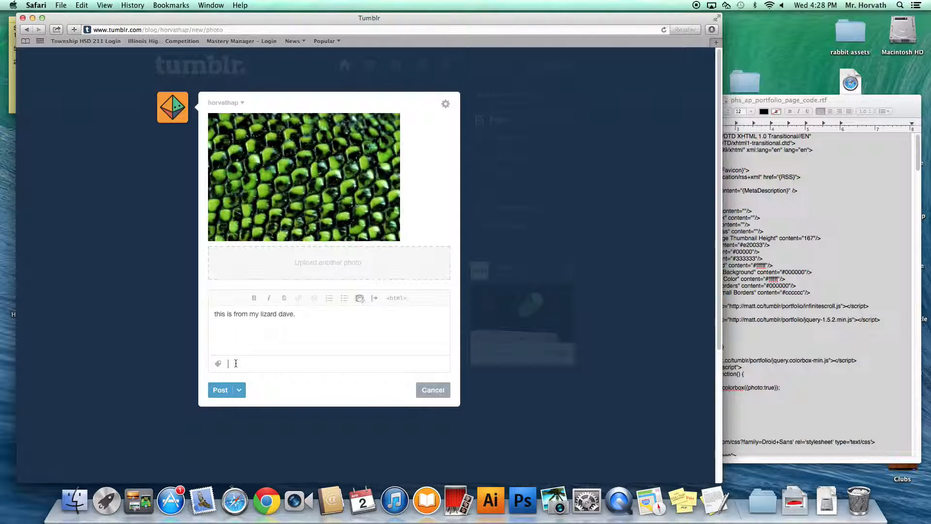
type("concentration")
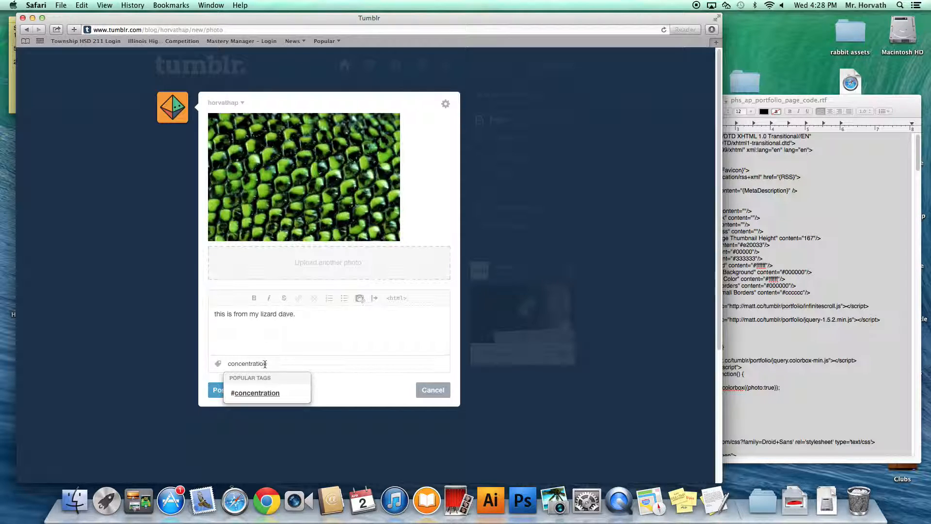
left_click(269, 392)
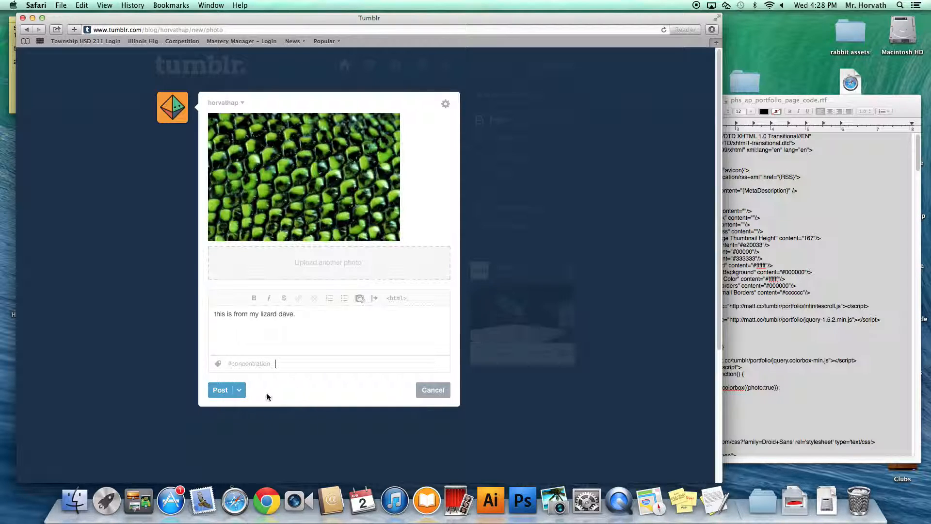
left_click(218, 392)
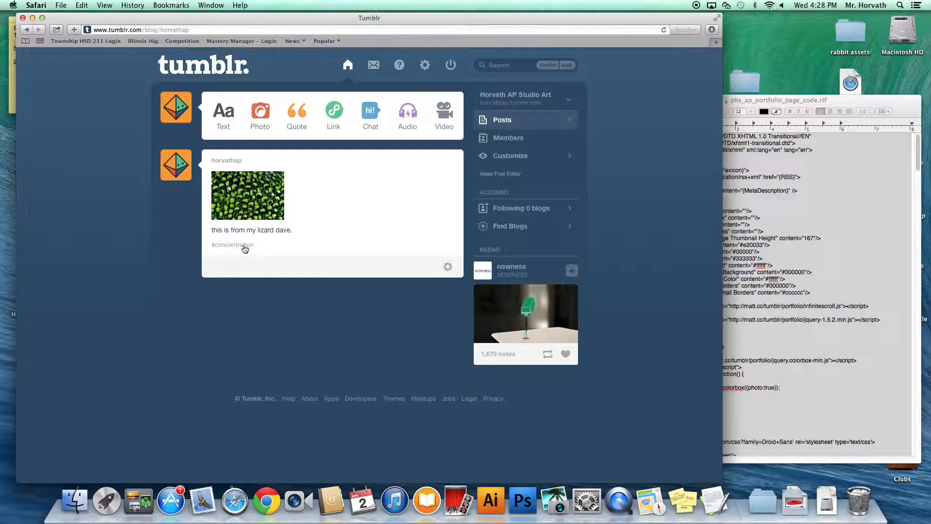
Step: View the live blog with the lizard post in a new tab, then return to the dashboard
left_click(184, 171)
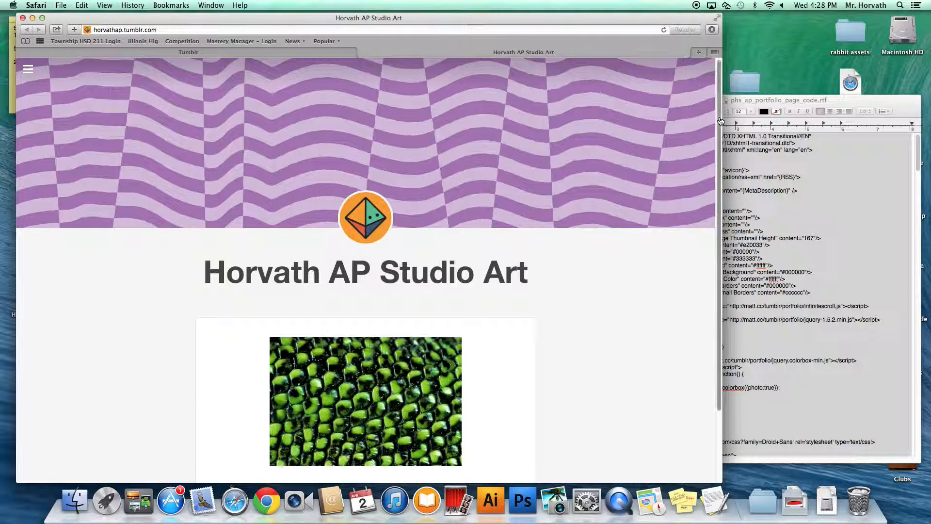
scroll(717, 128, "down", 3)
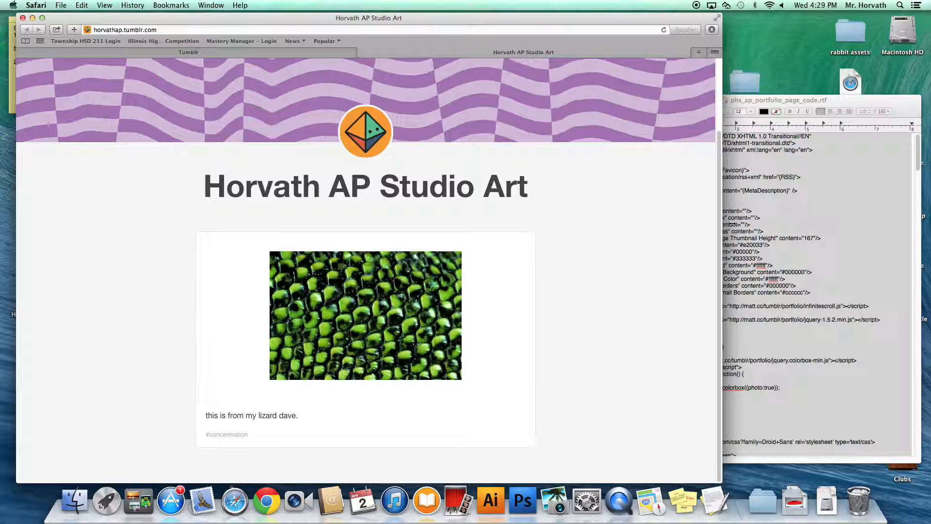
left_click(720, 222)
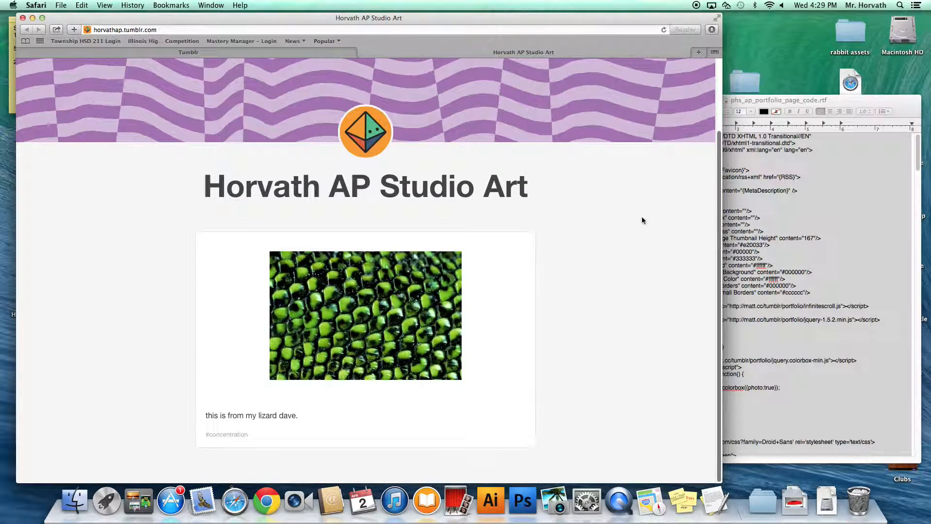
left_click_drag(718, 238, 709, 124)
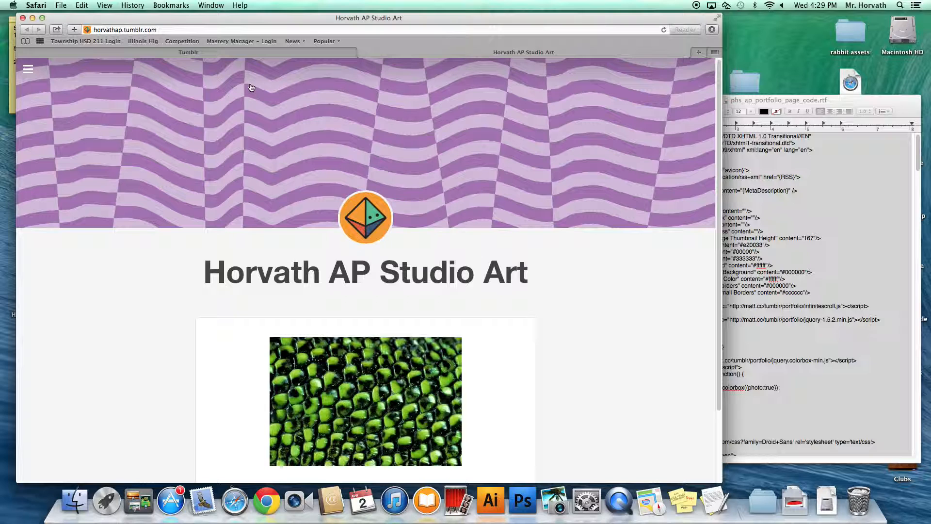
left_click(311, 52)
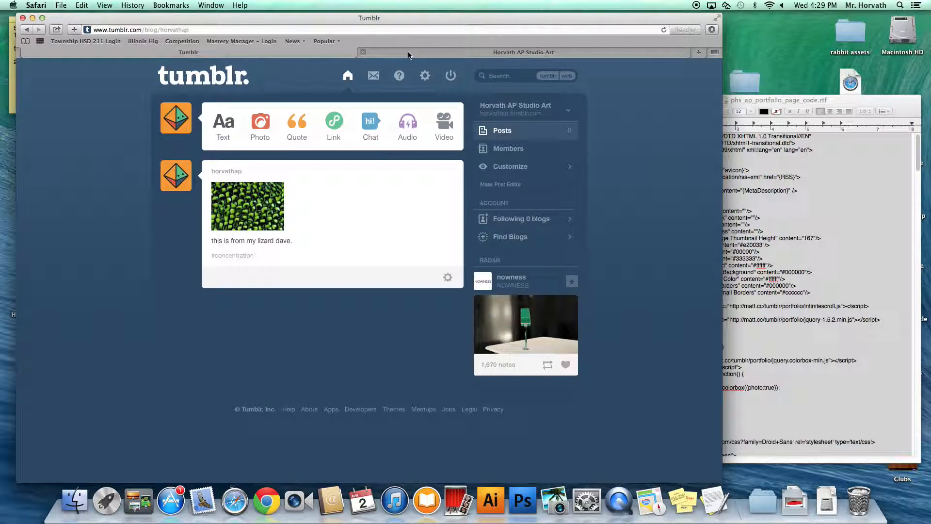
Step: Open settings for the Horvath AP Studio Art blog, dismissing the certificate warnings
left_click(425, 79)
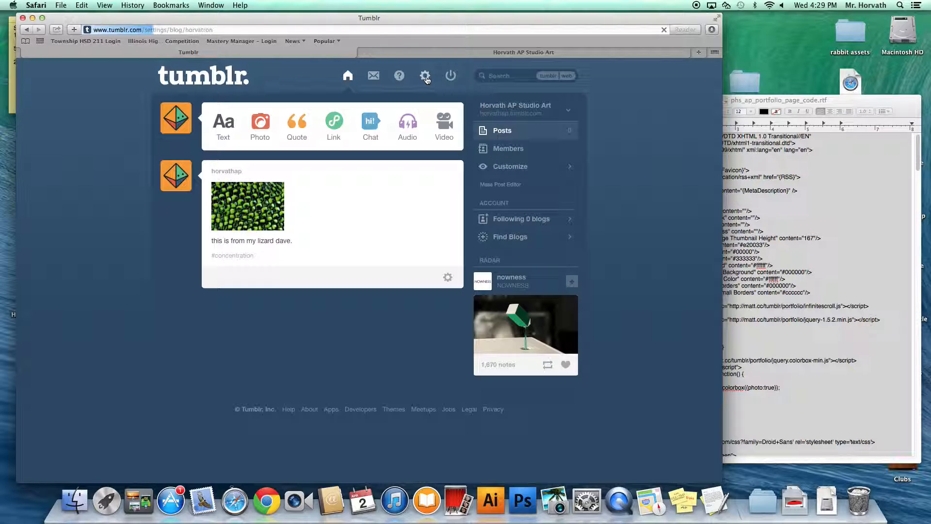
left_click(431, 127)
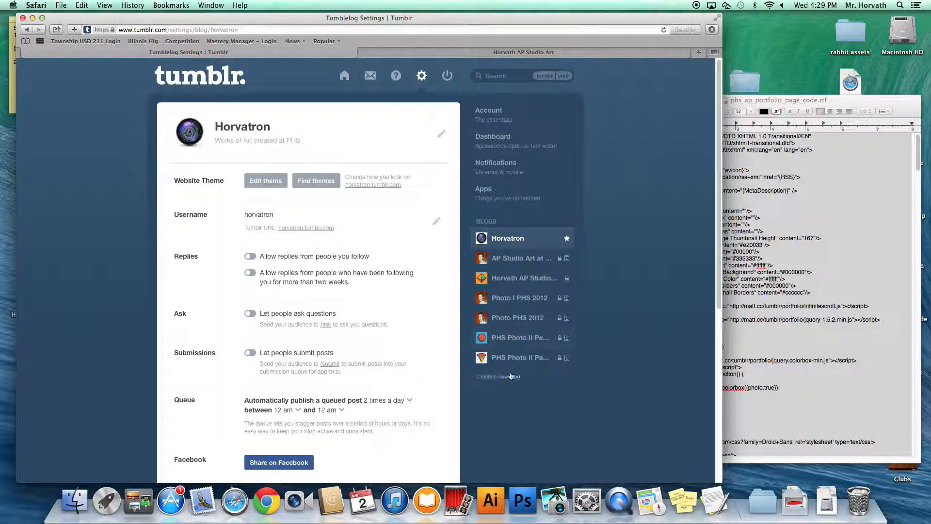
left_click(505, 278)
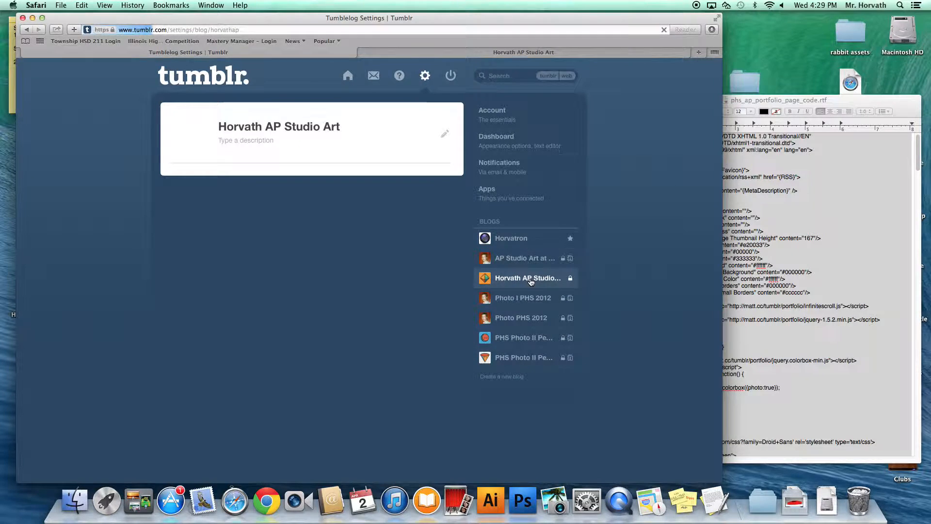
left_click(426, 127)
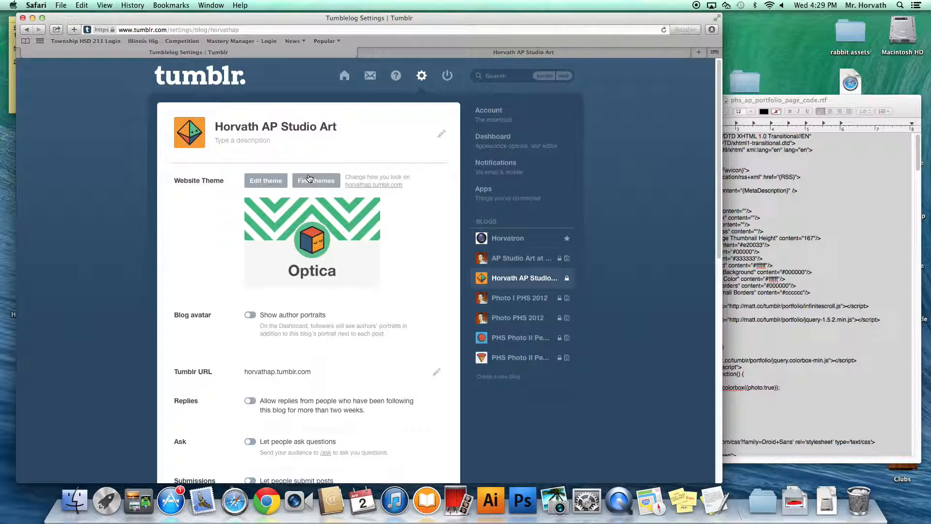
left_click(274, 184)
left_click(513, 300)
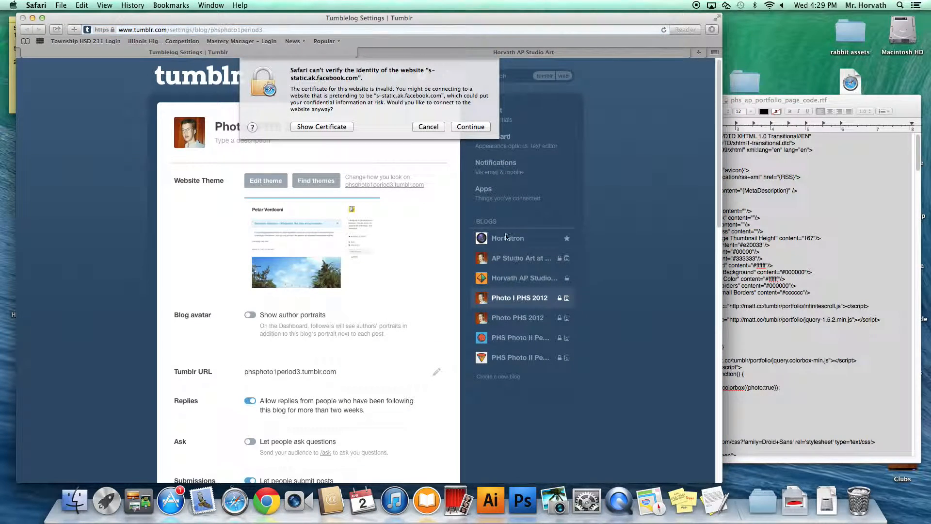
left_click(427, 125)
left_click(511, 281)
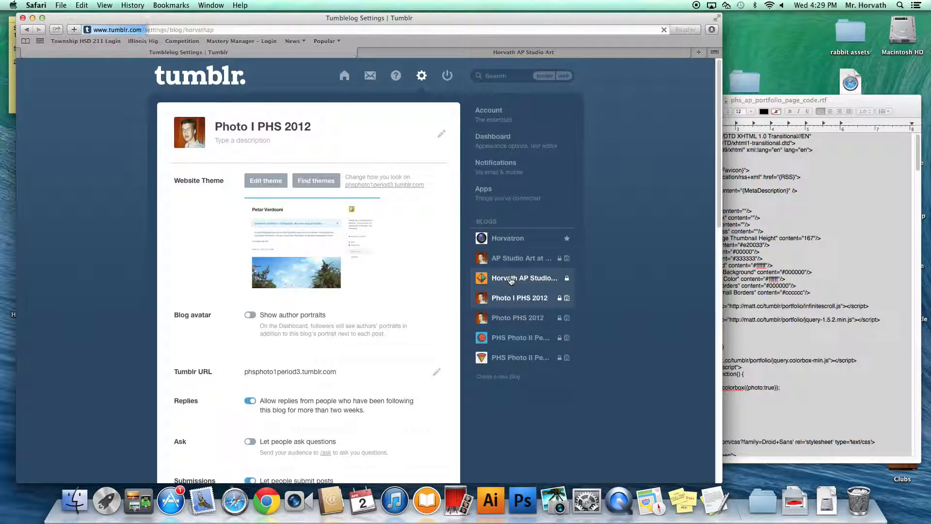
left_click(420, 127)
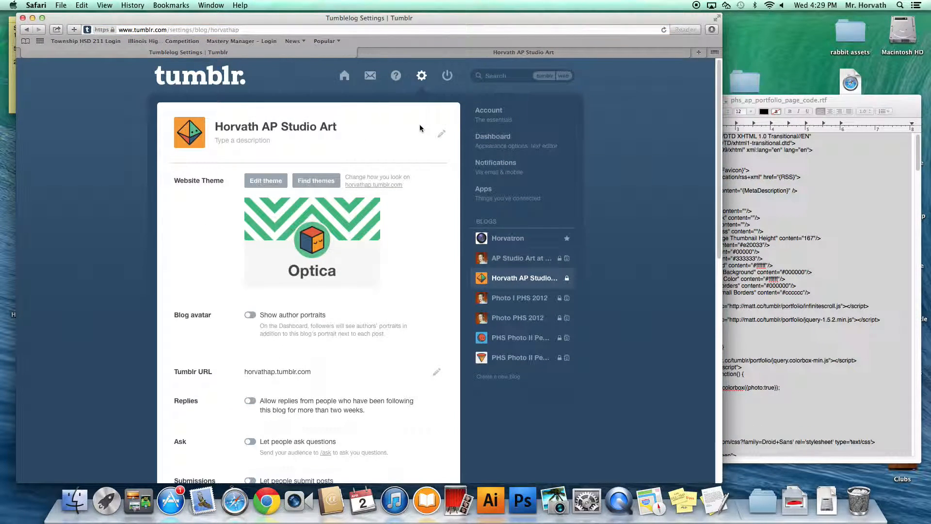
Step: Open the theme customizer and check the phs_ap_portfolio_page_code.rtf code alongside it
left_click(266, 181)
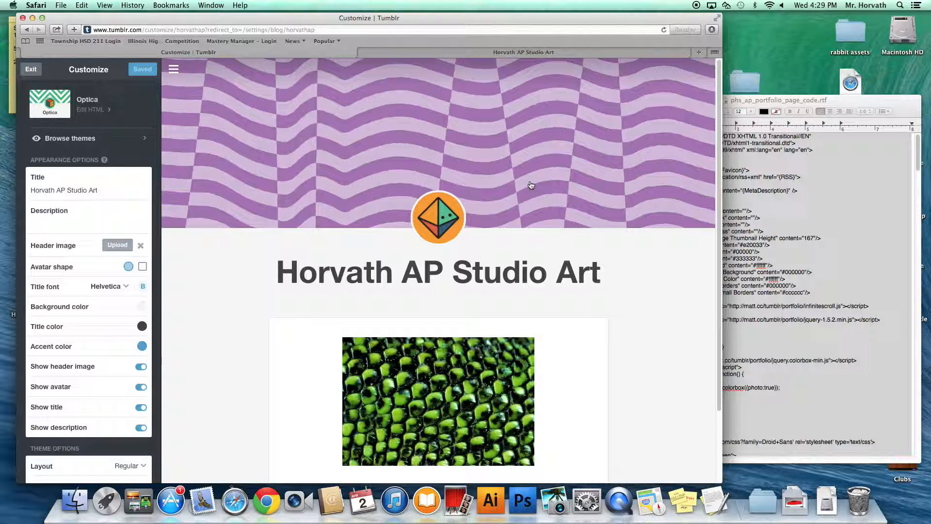
left_click(757, 101)
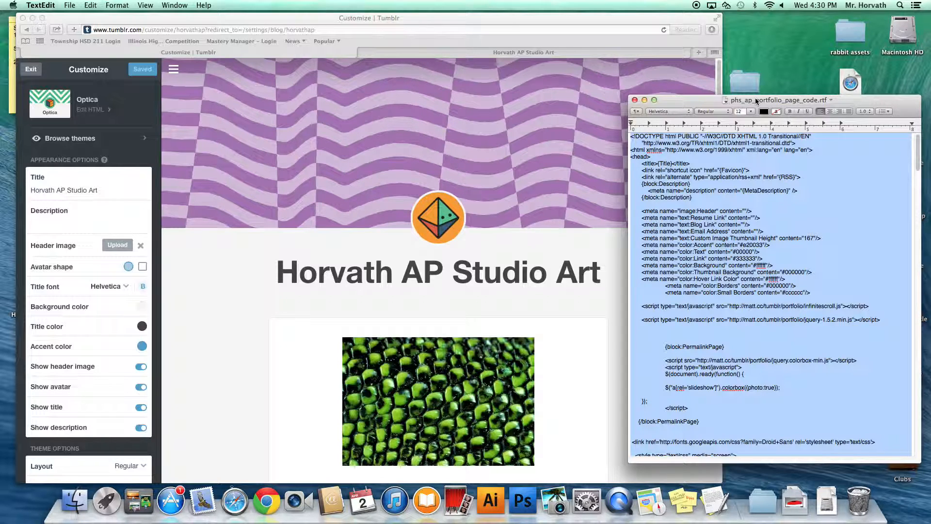
left_click_drag(917, 156, 904, 121)
left_click(94, 113)
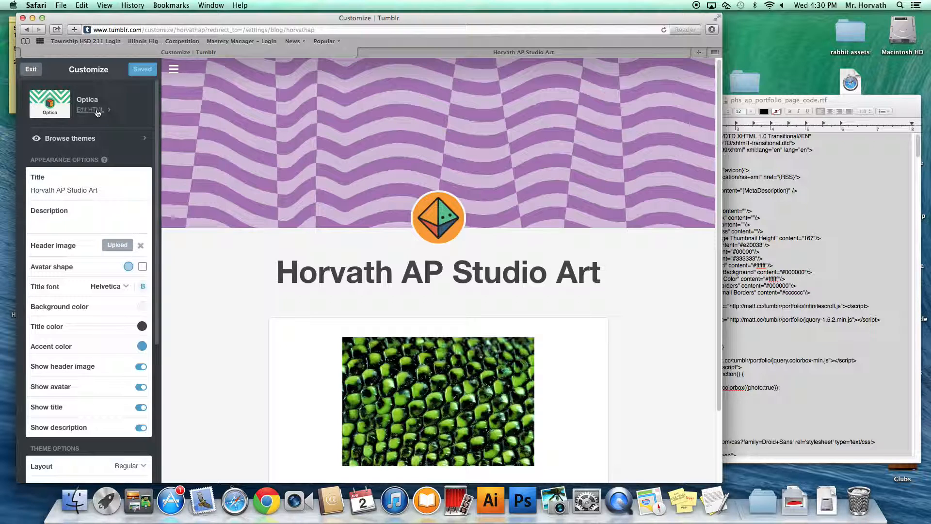
Step: Open the theme HTML editor and select all the portfolio page code in TextEdit
left_click(97, 113)
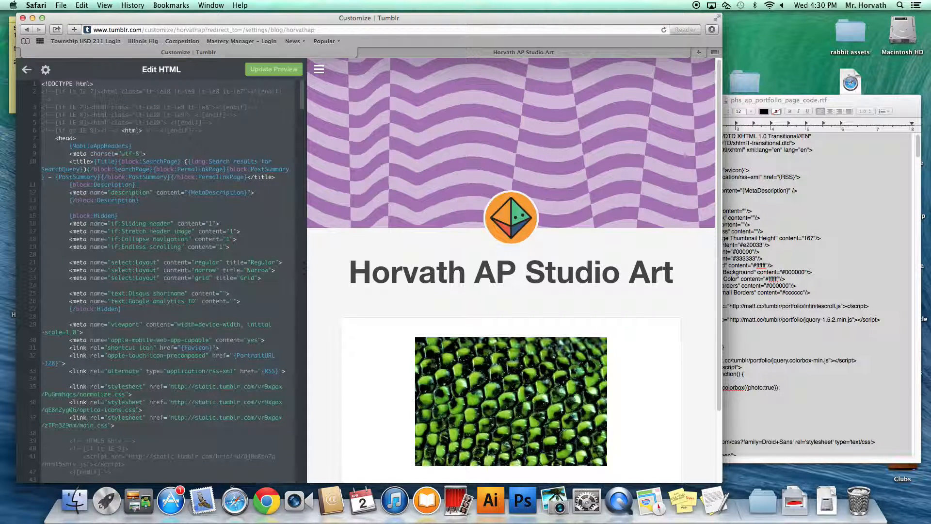
left_click(756, 99)
mouse_move(921, 140)
left_mouse_down()
mouse_move(916, 222)
mouse_move(921, 140)
left_mouse_up()
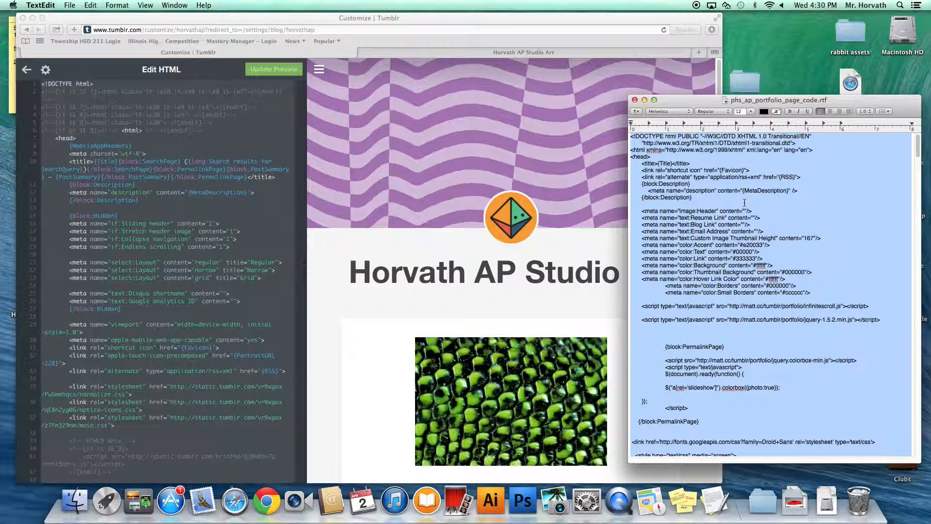
left_click(839, 204)
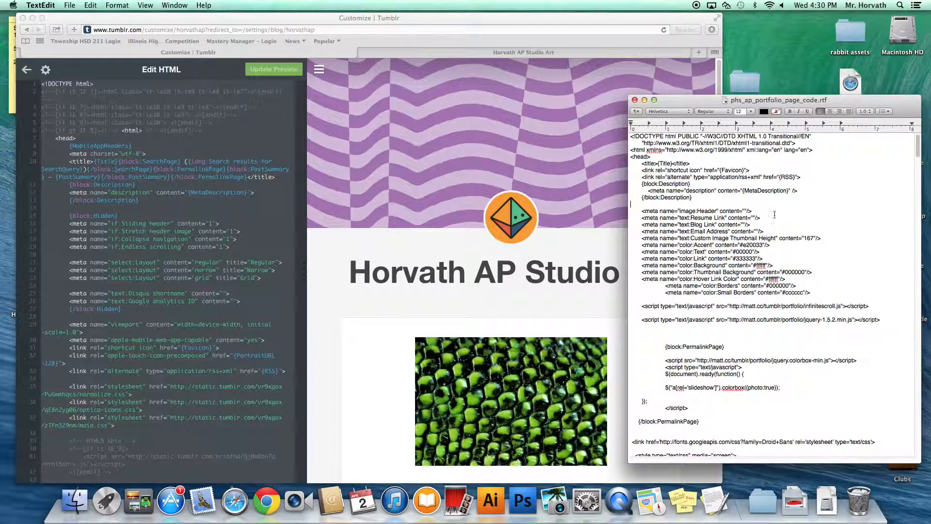
key("super+a")
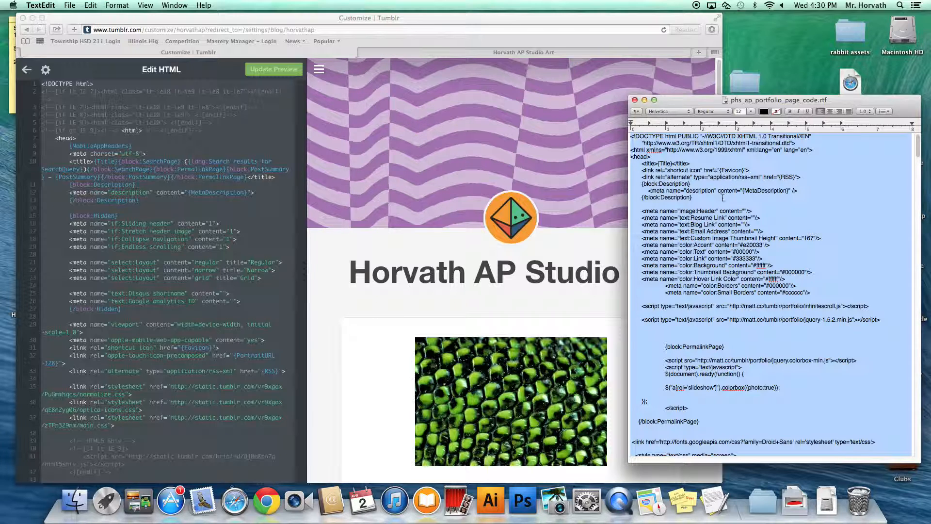
Step: Replace the theme HTML with the portfolio code, update the preview and save
left_click(247, 139)
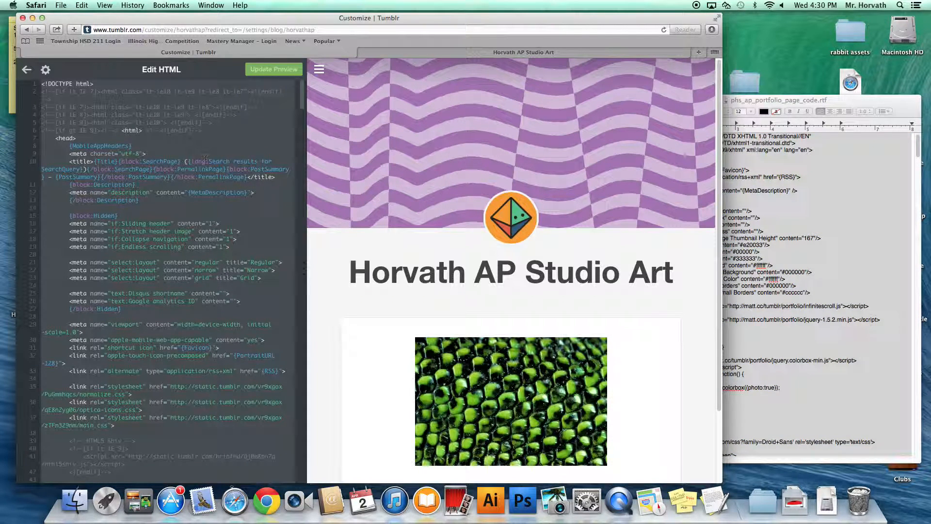
key("super+a")
key("super+v")
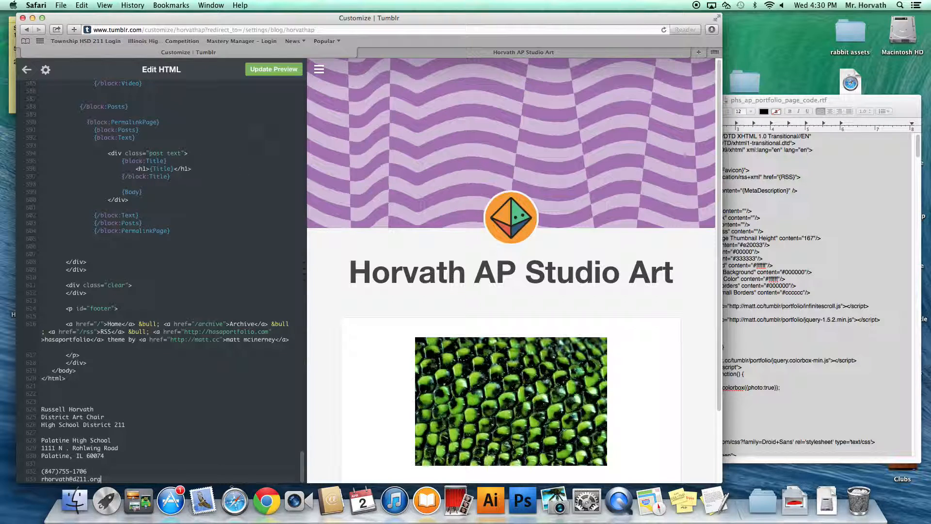
left_click(268, 70)
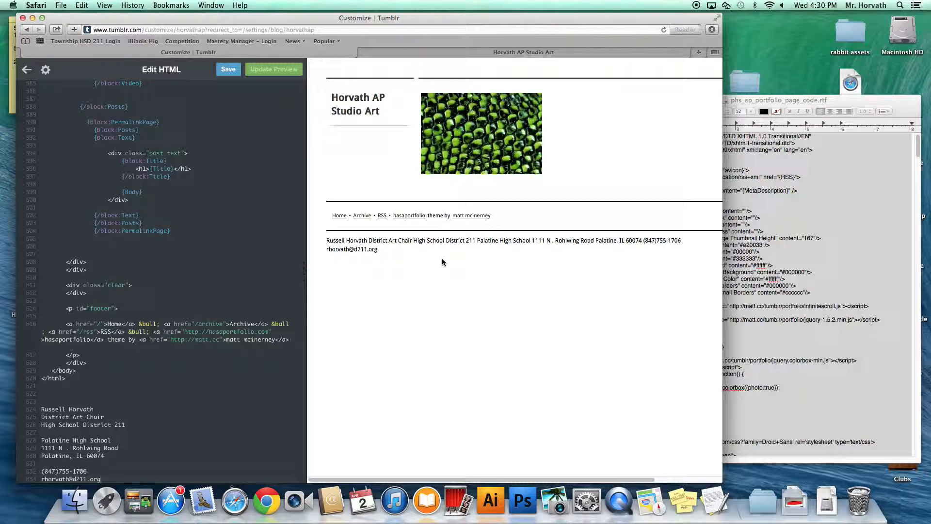
left_click(227, 71)
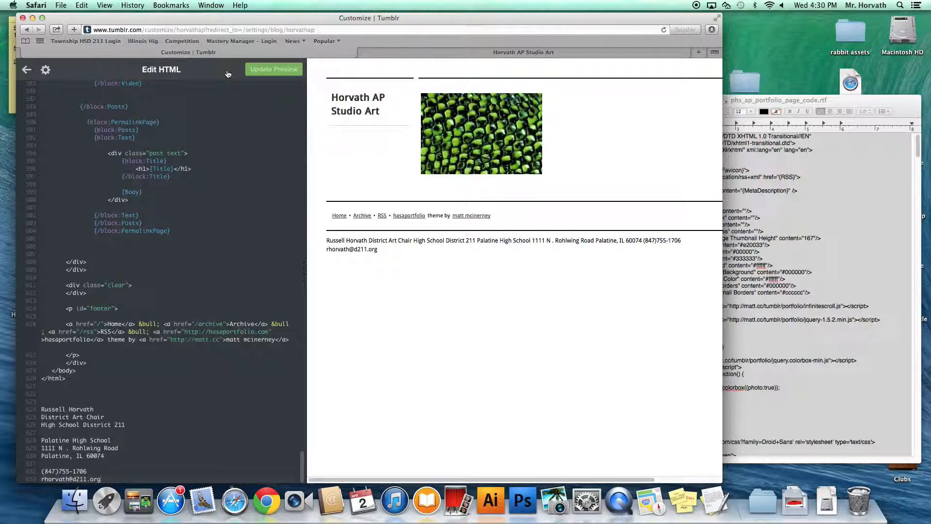
left_click(27, 69)
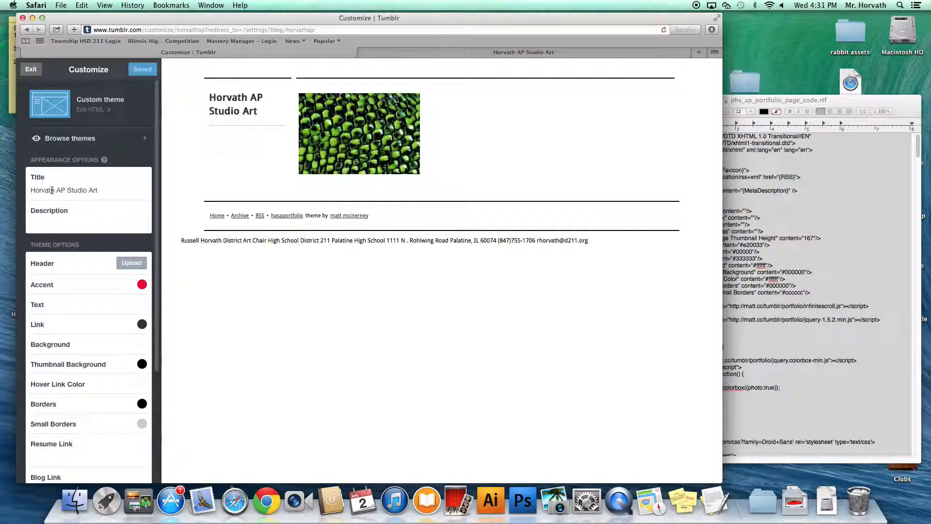
Step: Append 'Portfolio' to the blog title, add description 'These works are from 2013 - 2014', and save
mouse_move(374, 118)
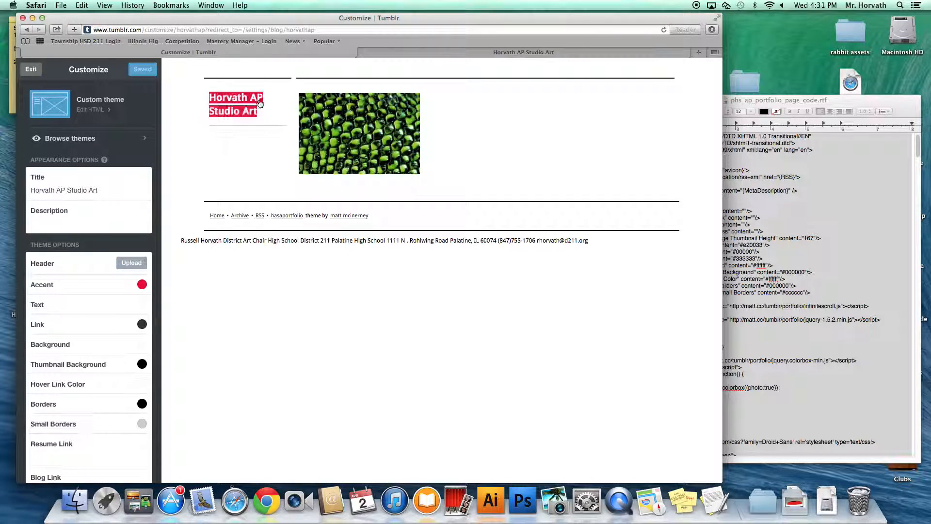
left_click(103, 190)
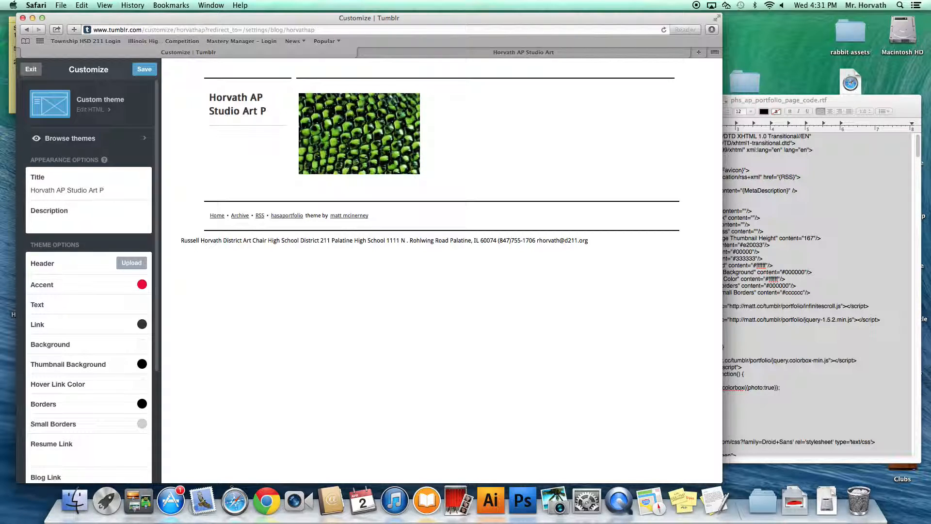
type("Portfolio")
left_click(70, 219)
type("THese")
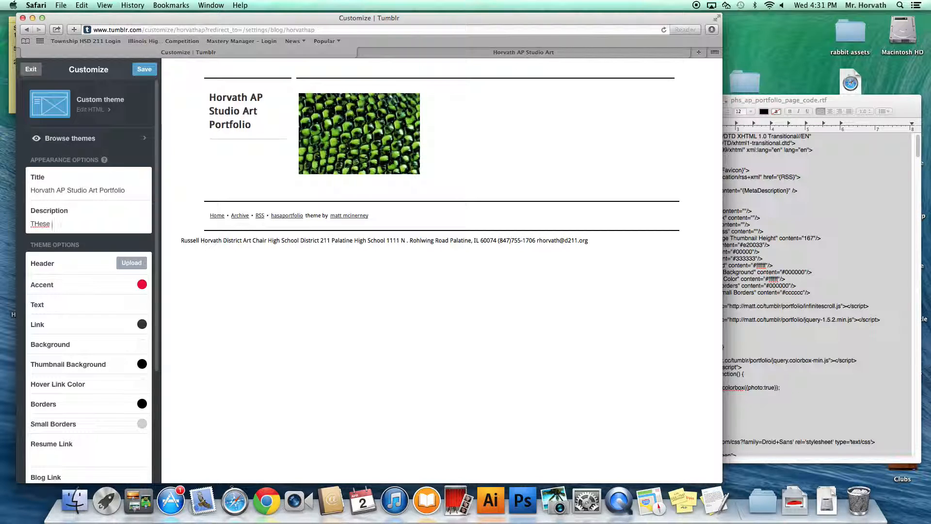
key("BackSpace")
key("BackSpace")
key("BackSpace")
type("hese works ara from 2013 - 2014")
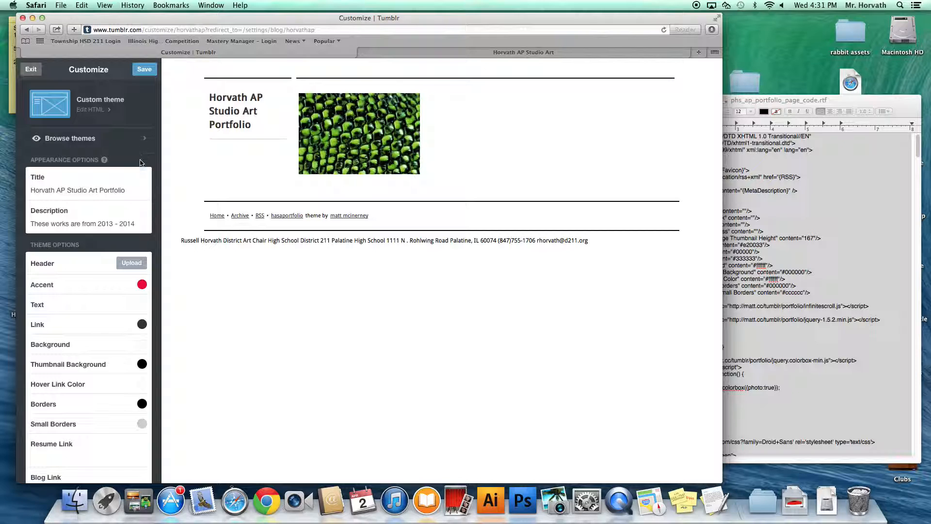
left_click(149, 71)
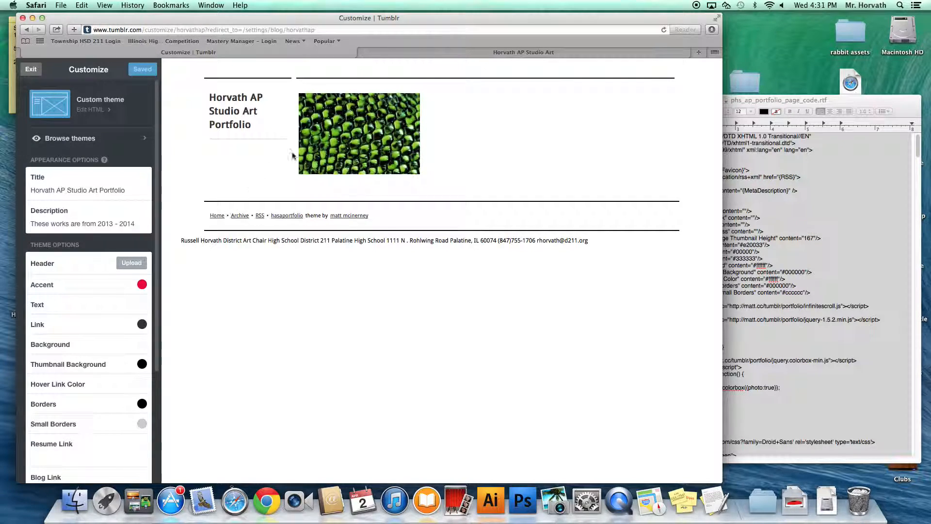
left_click(663, 30)
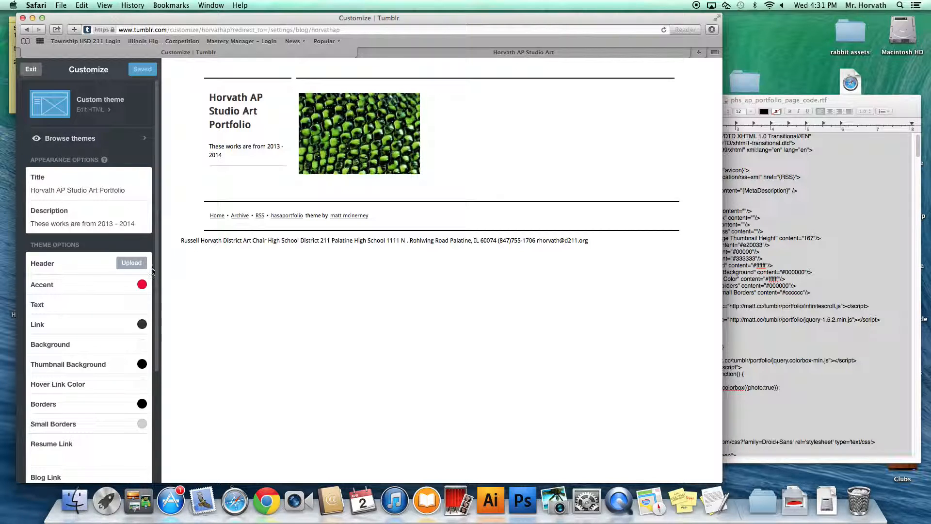
Step: Try a texture image as the header, then remove it so the title shows as text
left_click(135, 266)
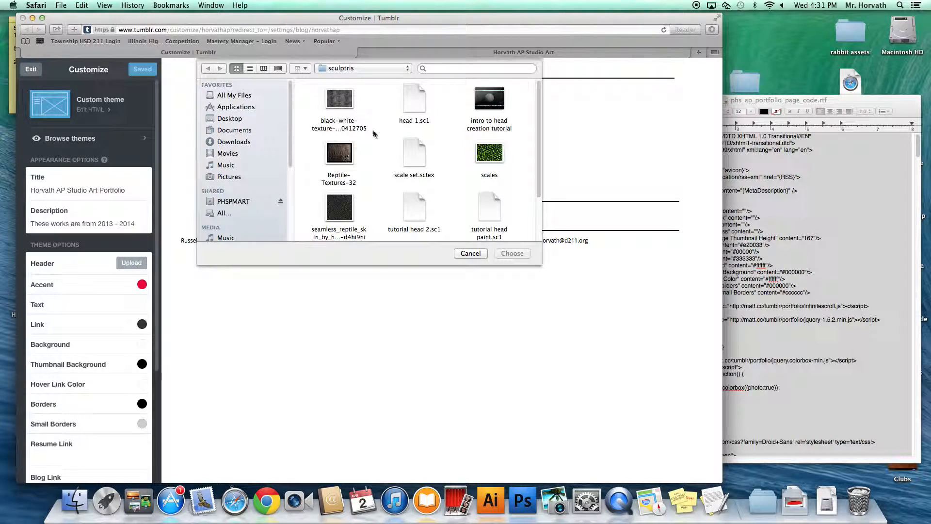
left_click(542, 211)
scroll(543, 212, "up", 2)
left_click(339, 94)
left_click(514, 254)
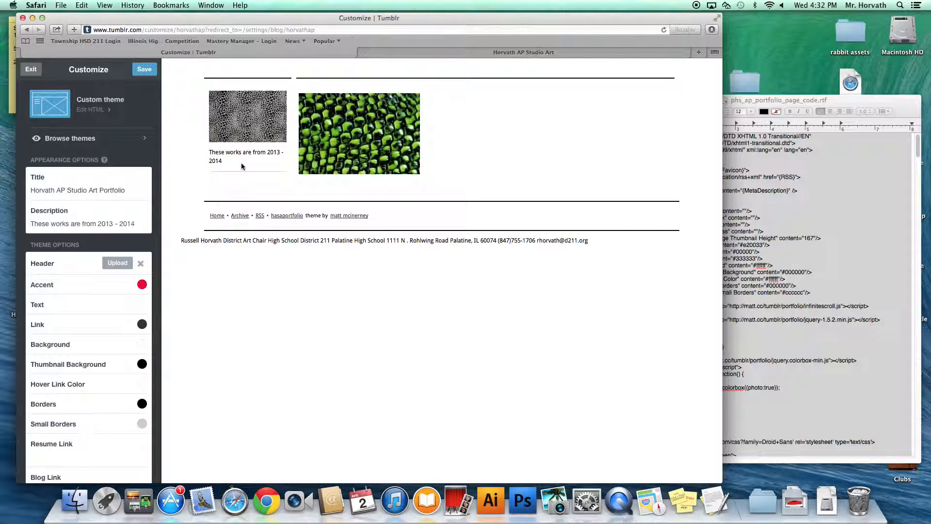
left_click(141, 262)
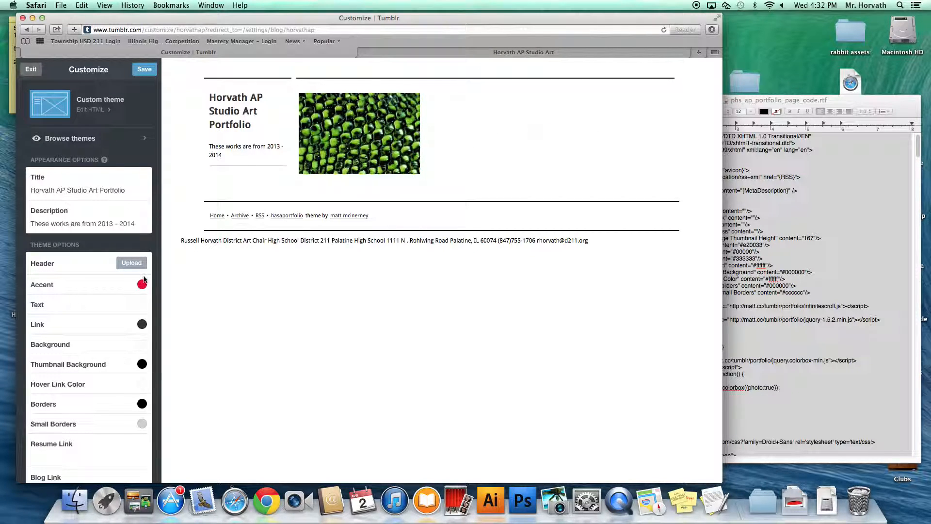
left_click_drag(156, 219, 173, 369)
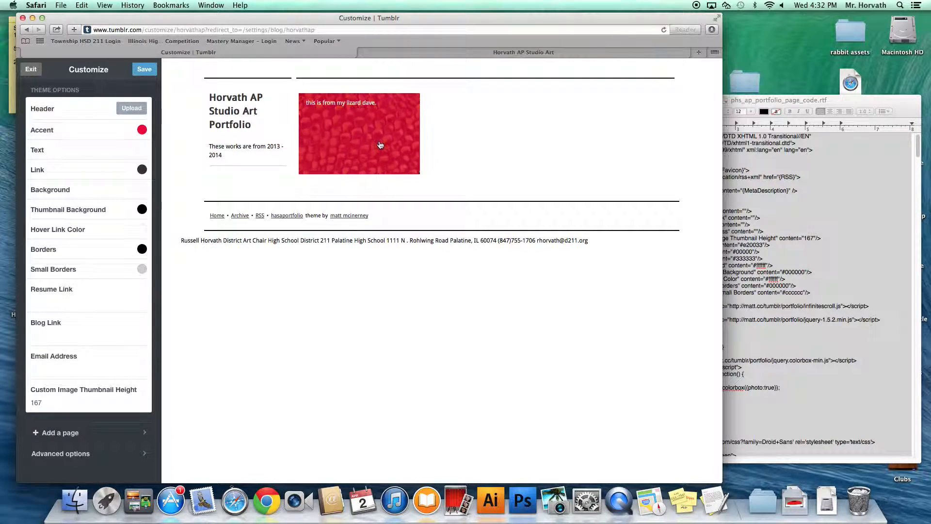
Step: Save the theme customization and exit the customizer past the certificate warning
left_click(31, 69)
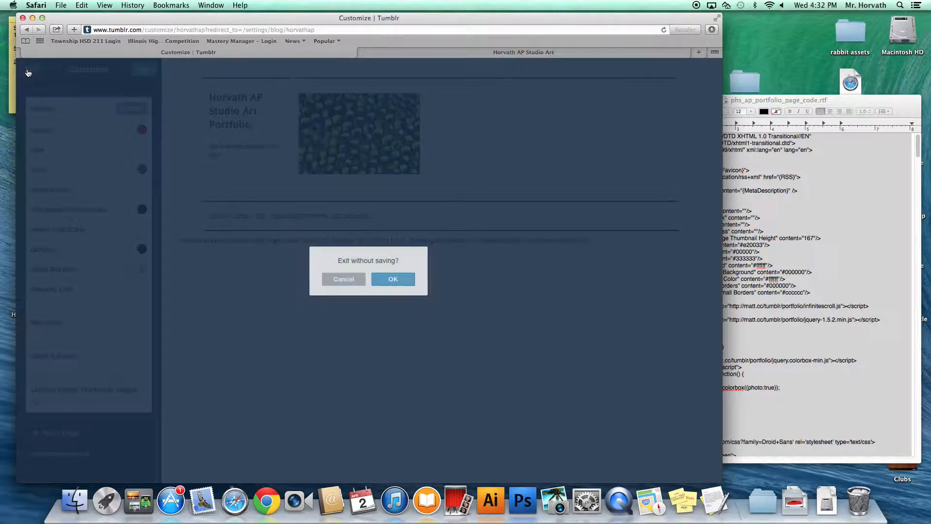
left_click(346, 277)
left_click(144, 69)
left_click(31, 69)
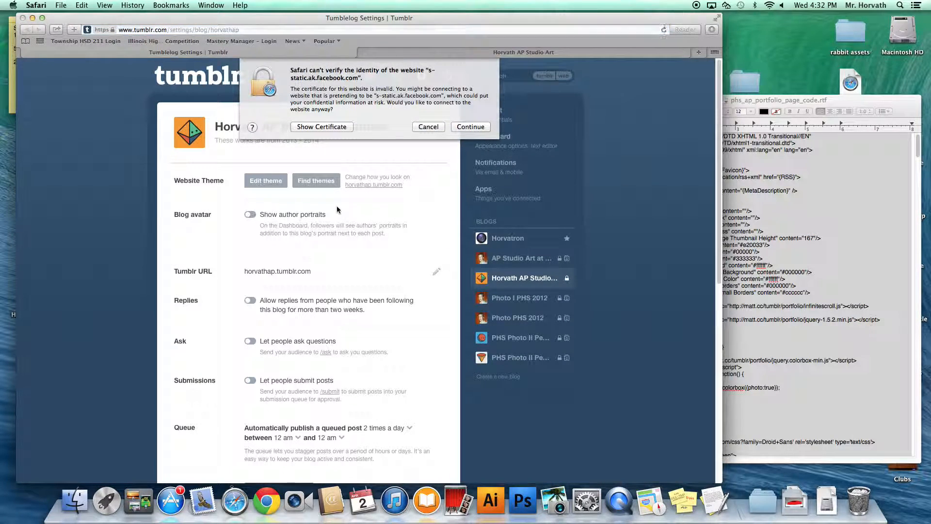
left_click(434, 127)
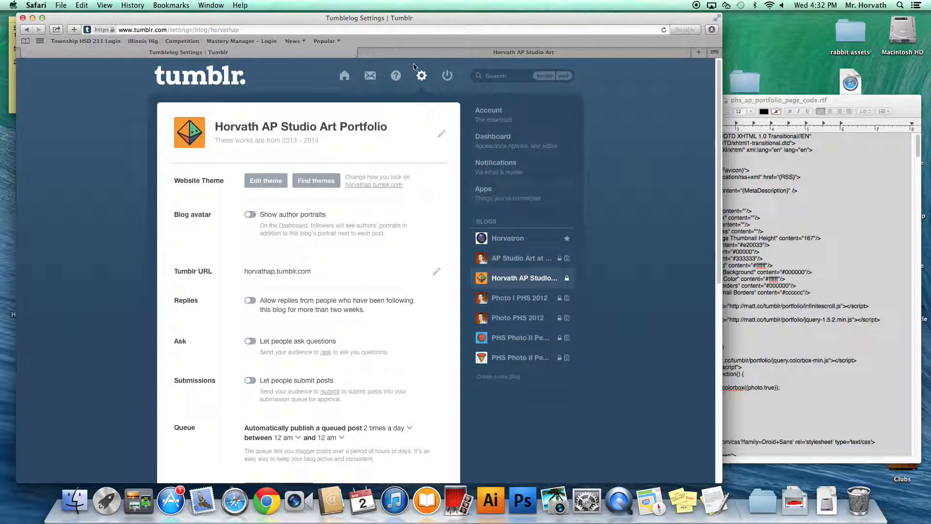
Step: Switch the dashboard to the Horvath AP Studio Art Portfolio blog's posts
left_click(346, 78)
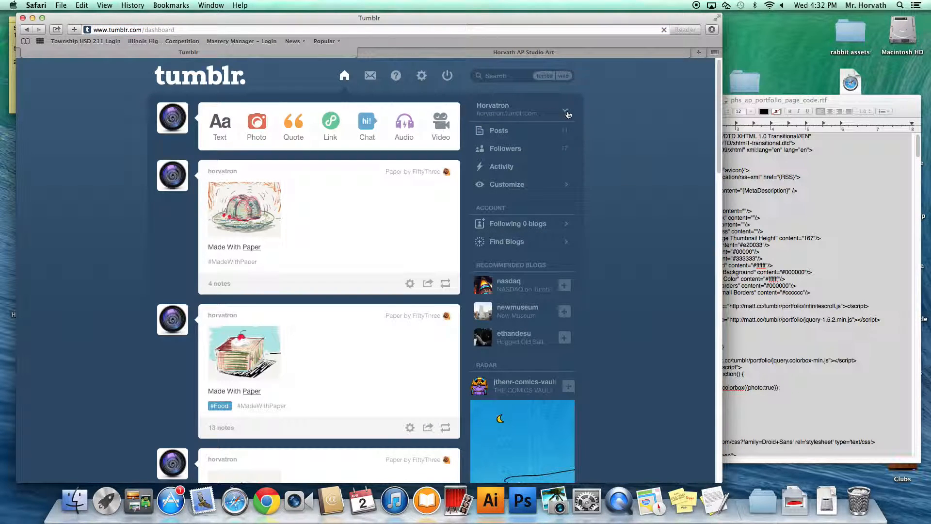
left_click(567, 114)
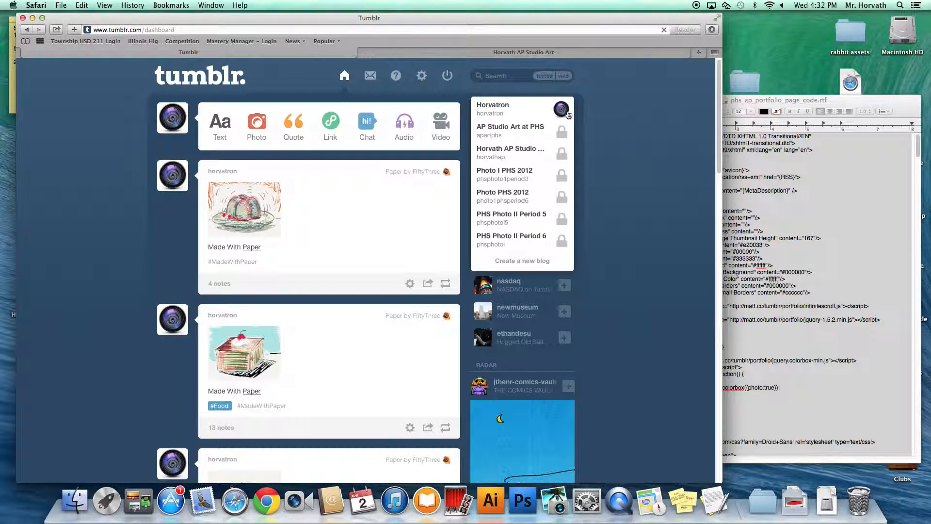
left_click(499, 155)
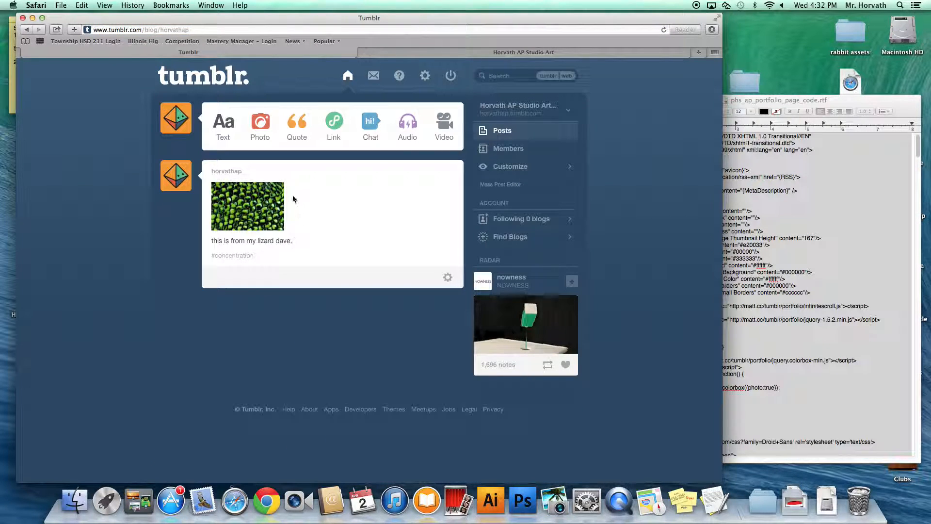
Step: Start a new photo post and upload the Reptile-Textures-32 image
left_click(254, 132)
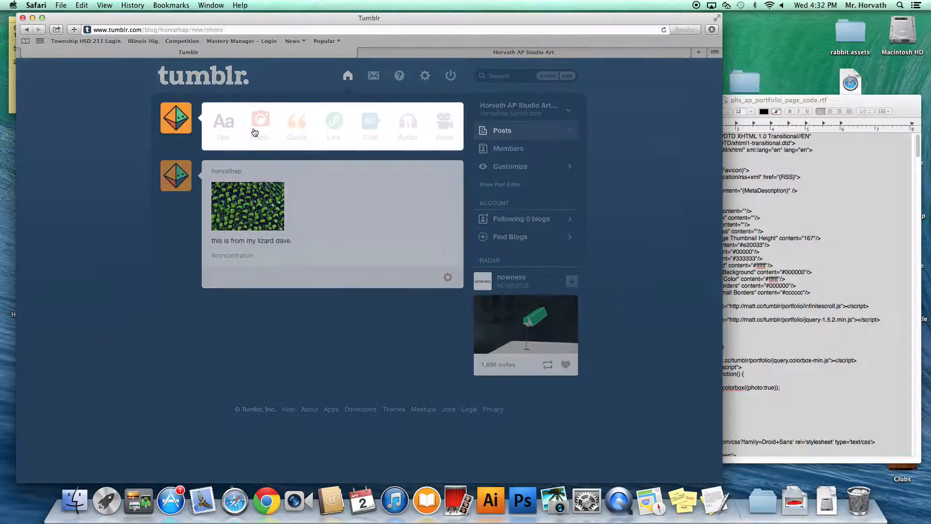
left_click(324, 218)
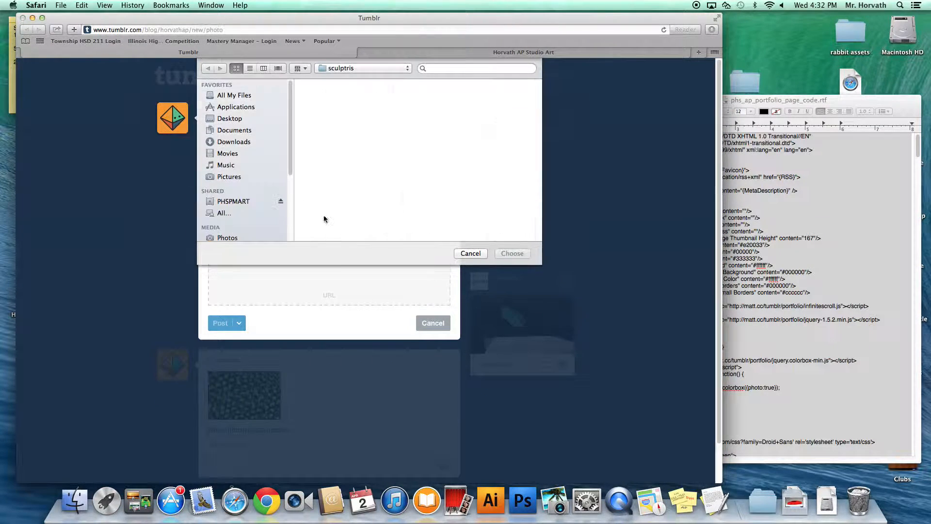
left_click(341, 159)
left_click(508, 254)
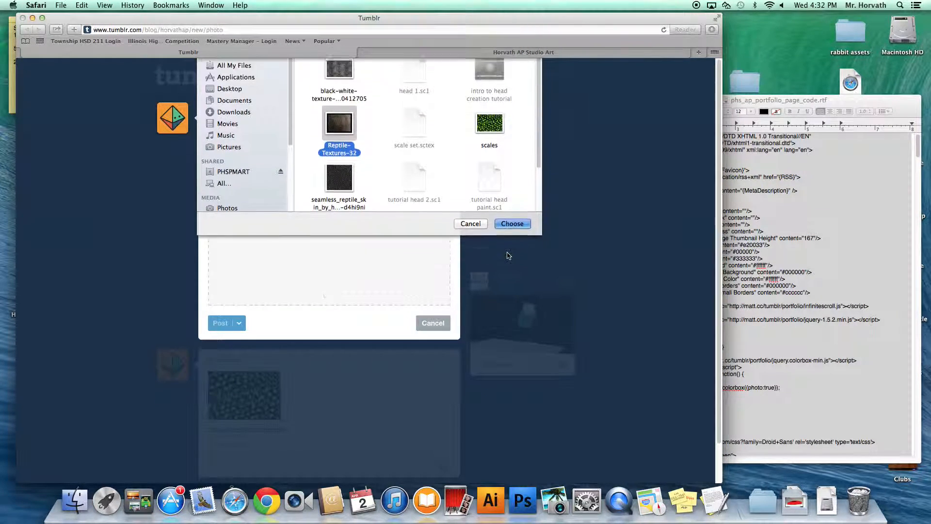
Step: Caption it 'this is from my lizard steve.', tag it #concentration, and publish
left_click(262, 372)
type("this is from my lizard steve.")
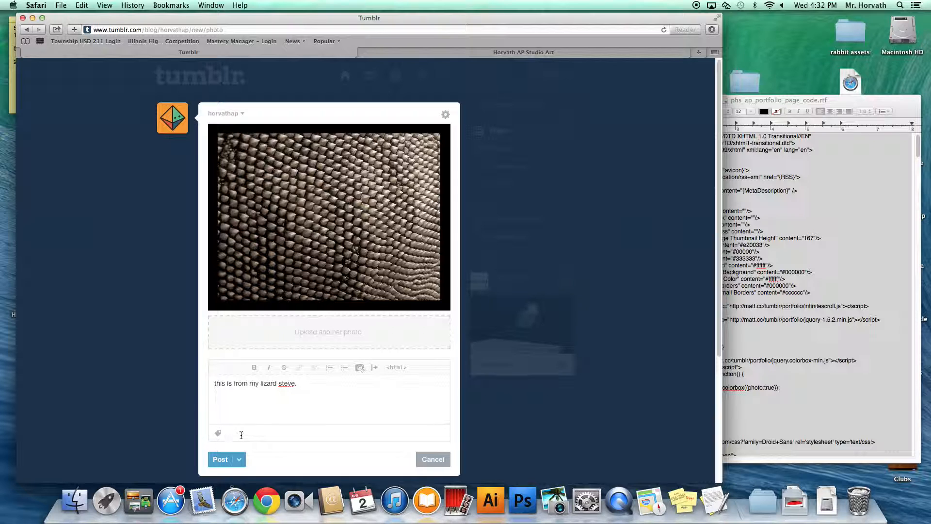
type("con")
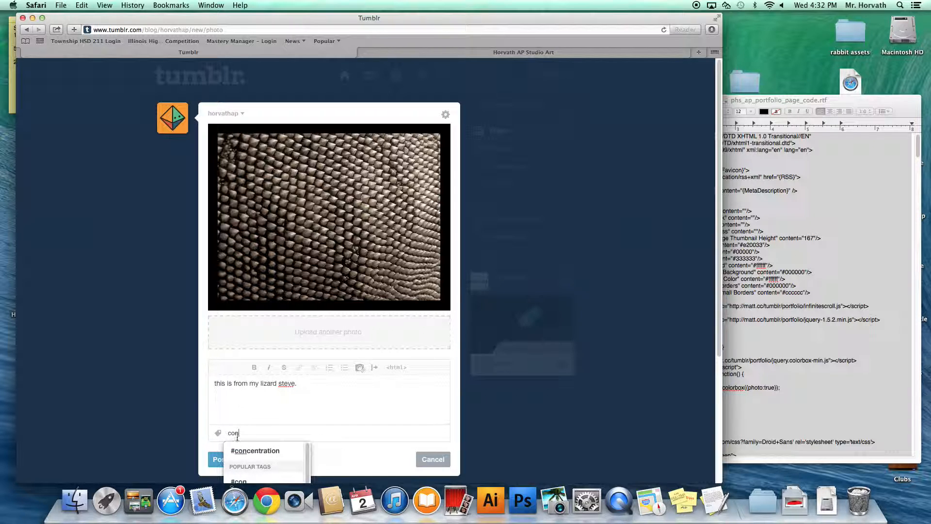
left_click(254, 445)
left_click(220, 452)
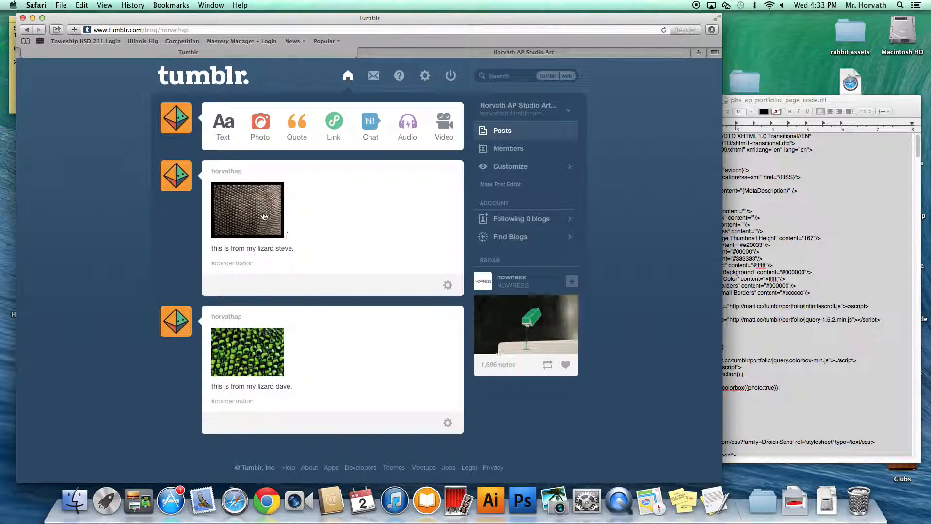
Step: Start another photo post and upload the seamless_reptile_skin texture
left_click(259, 127)
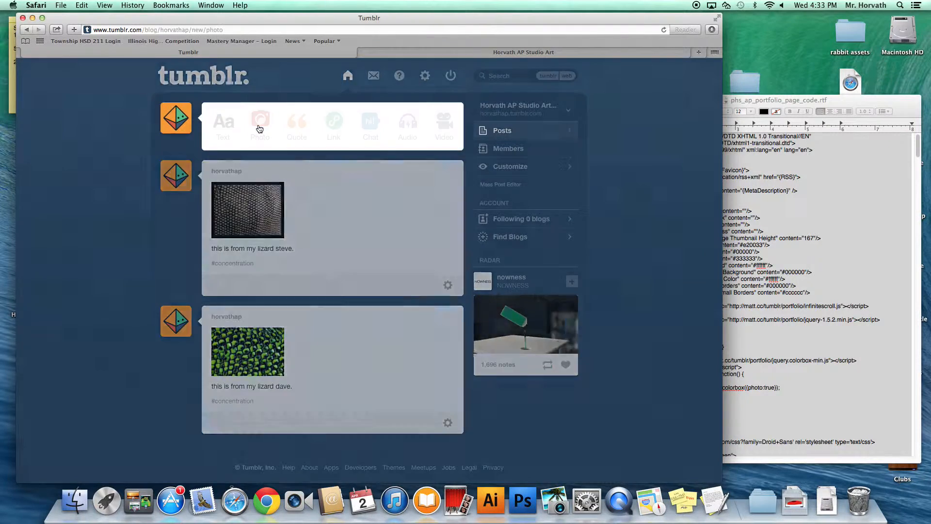
left_click(321, 212)
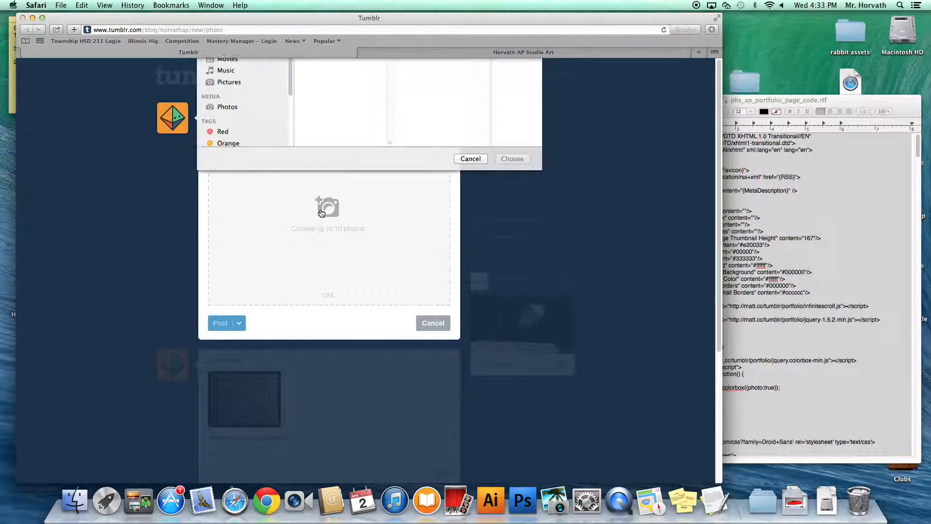
left_click(340, 209)
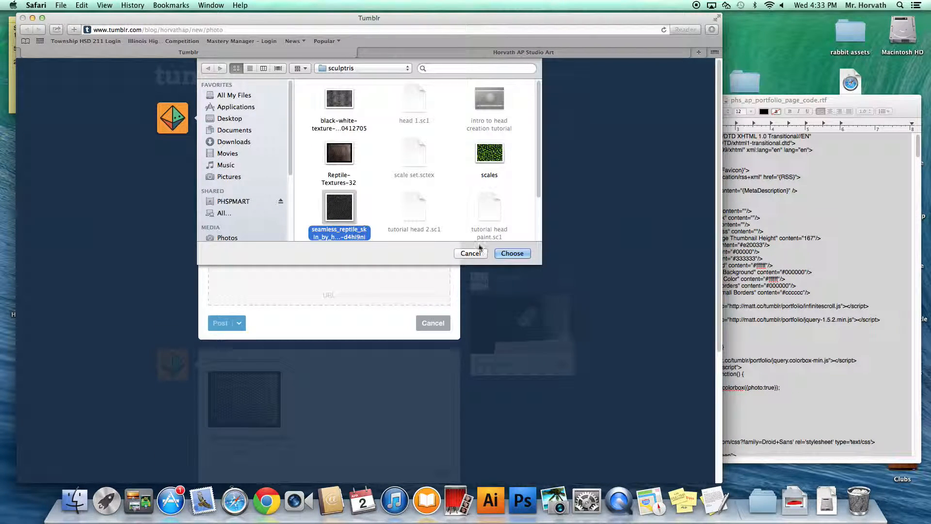
left_click(513, 253)
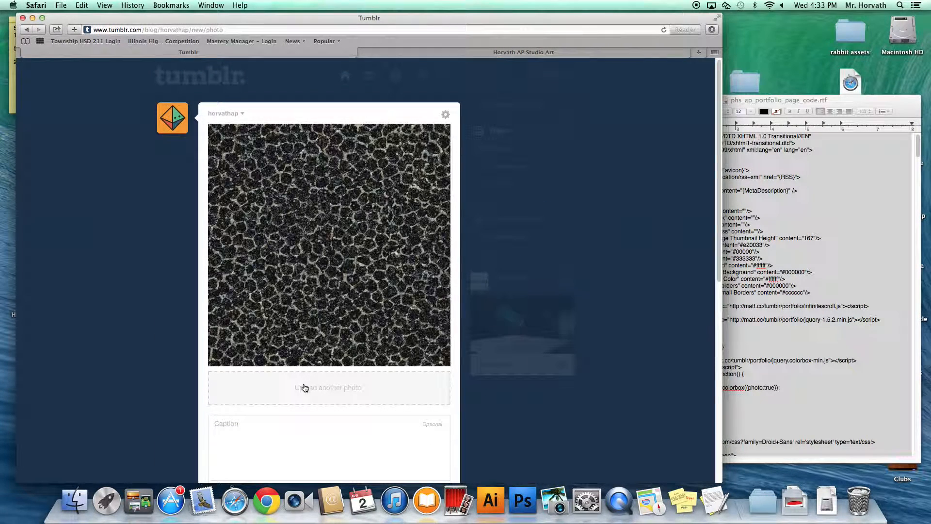
Step: Caption it 'this one is form my lizard mary.', tag it #concentration, and publish
left_click(291, 429)
type("this on")
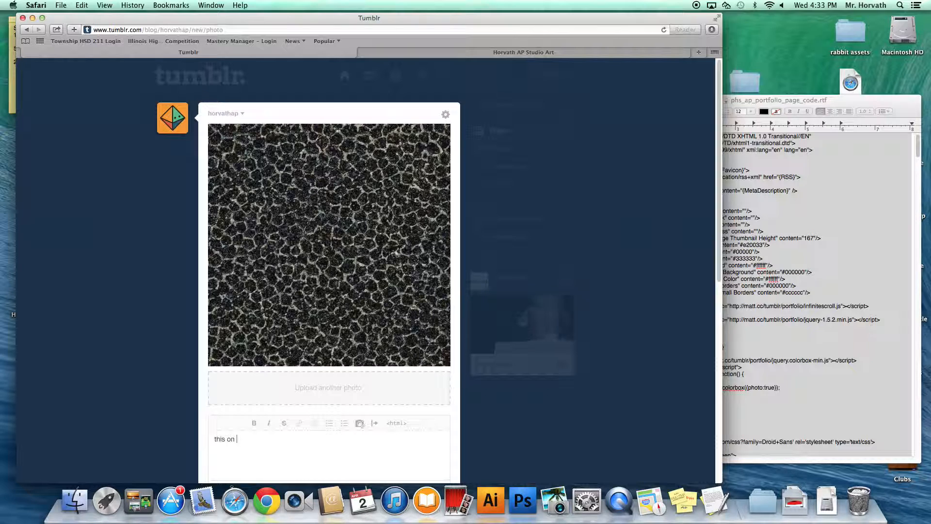
key("BackSpace")
type("e is form ")
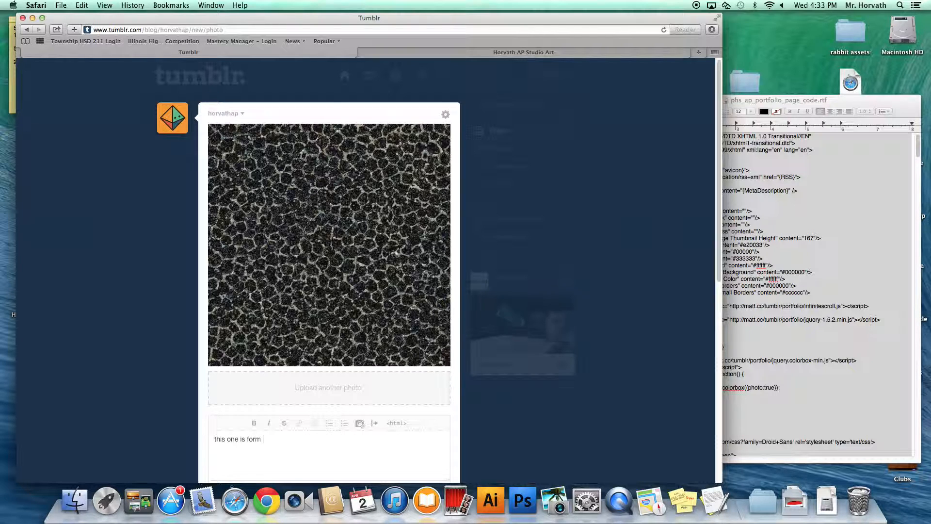
type("my lizard mary")
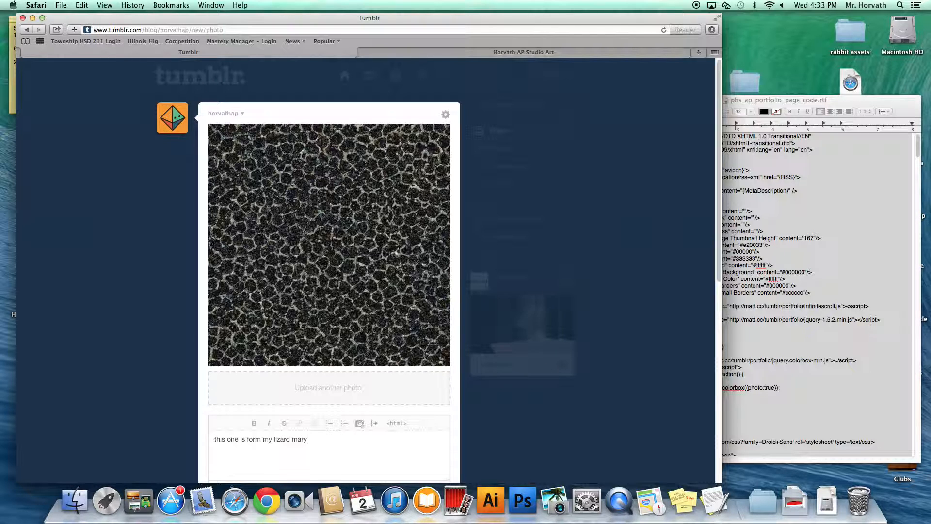
type(".")
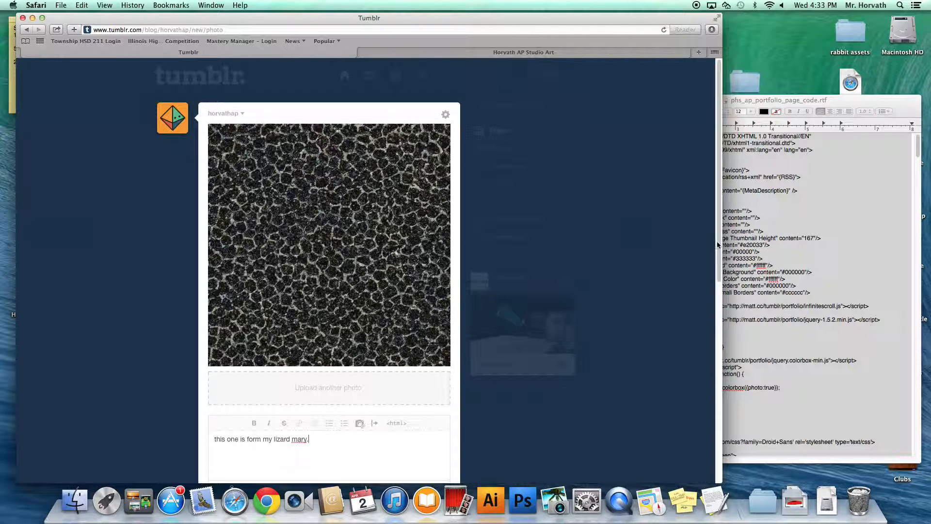
scroll(717, 249, "down", 5)
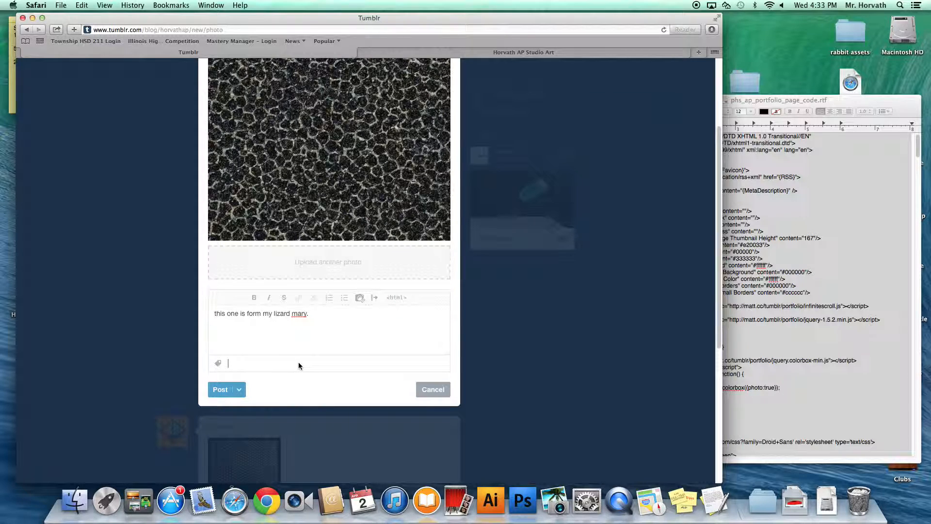
type("concent")
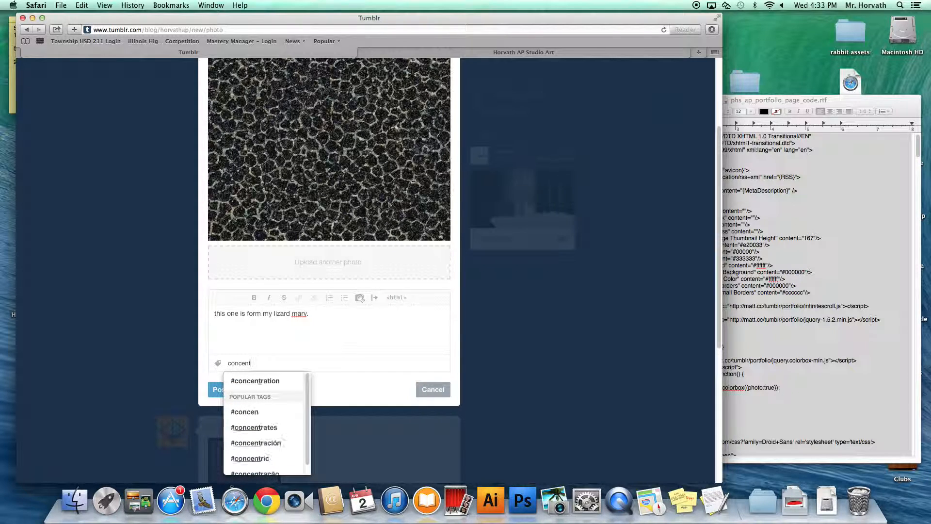
type("ratio")
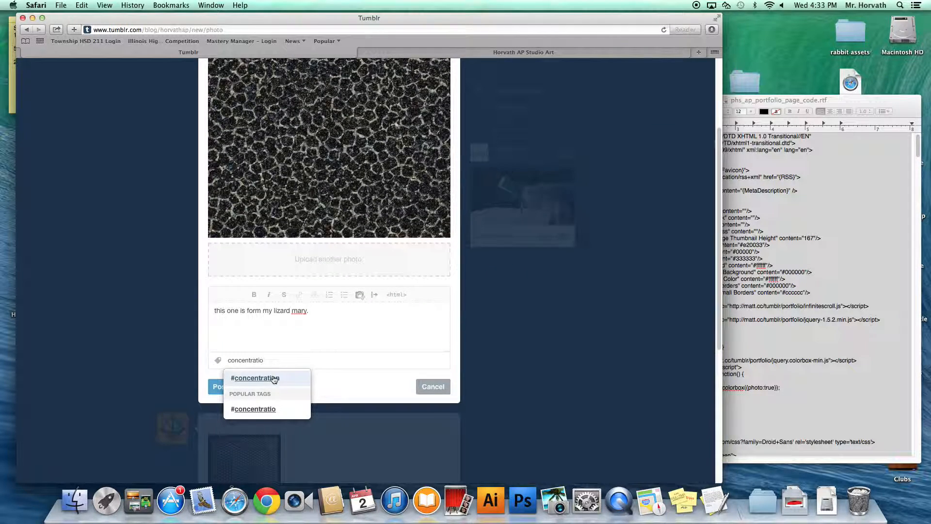
left_click(274, 379)
left_click(218, 387)
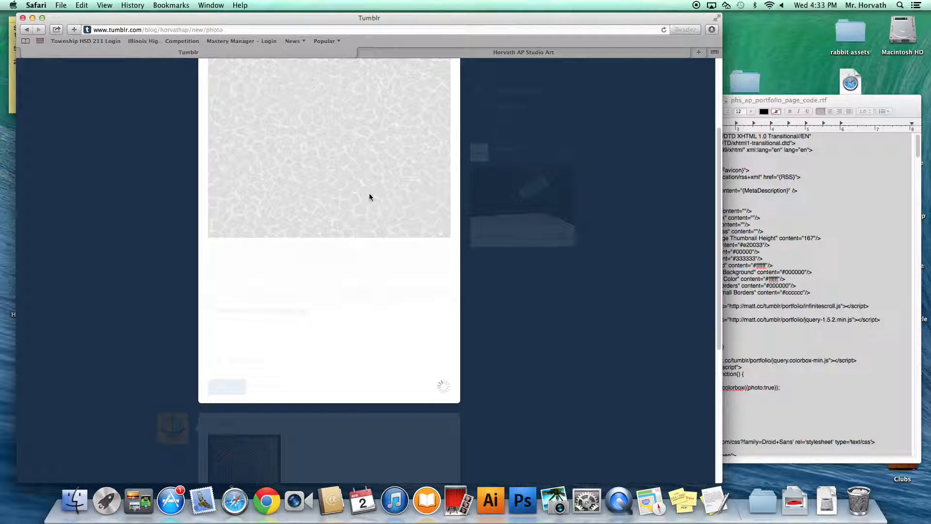
scroll(370, 196, "down", 5)
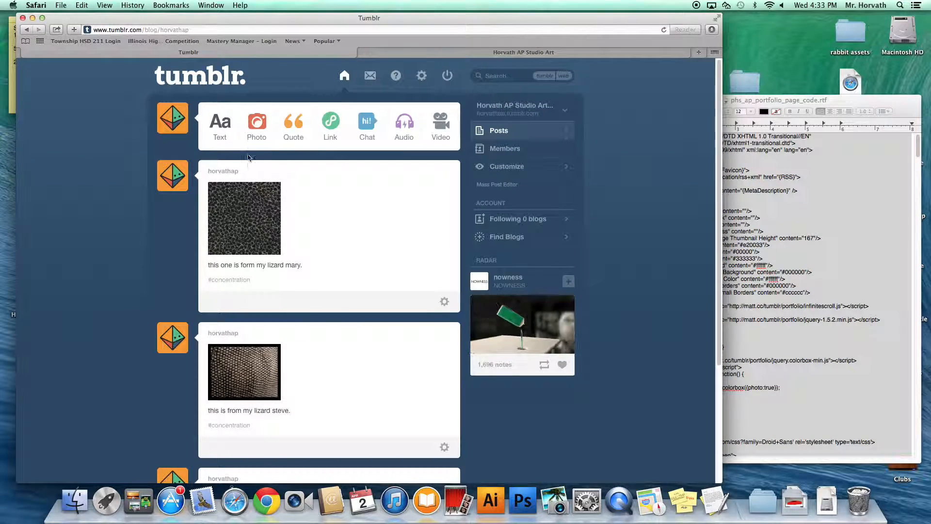
Step: Start a new photo post and upload rabbits.jpg from the Desktop rabbit assets folder
left_click(257, 124)
left_click(291, 271)
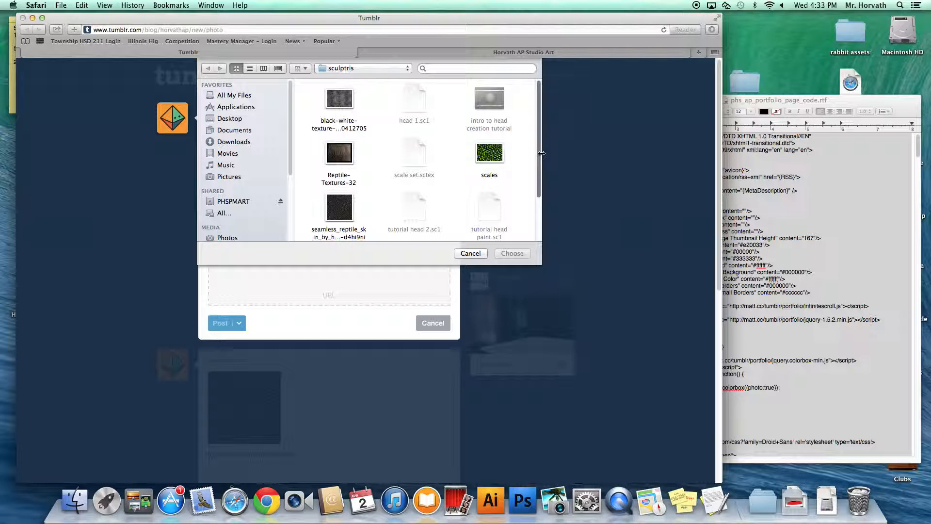
scroll(536, 183, "down", 3)
scroll(530, 166, "up", 3)
left_click(225, 118)
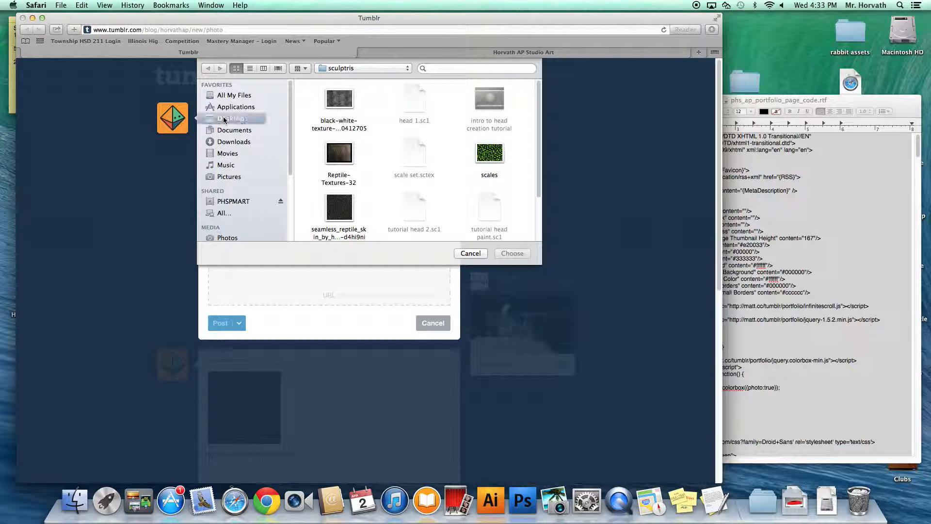
left_click_drag(537, 114, 546, 237)
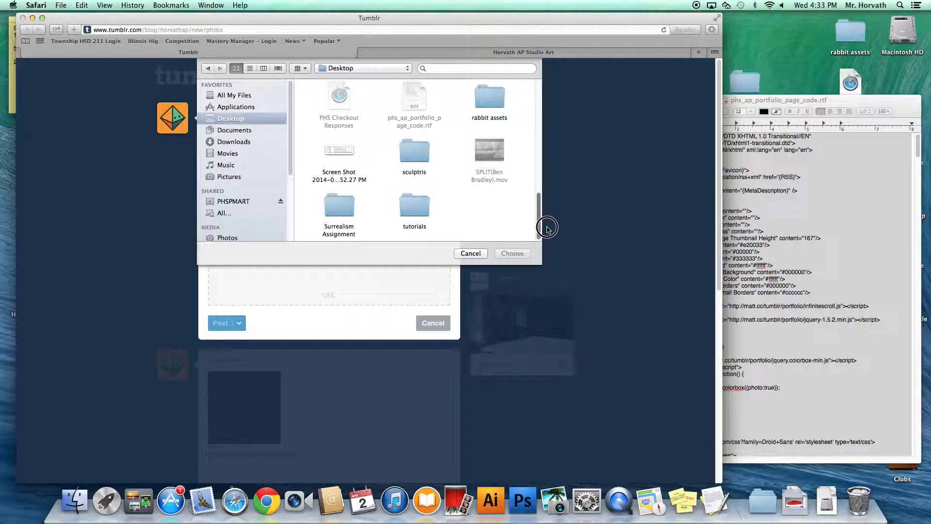
scroll(514, 184, "up", 5)
left_click(496, 159)
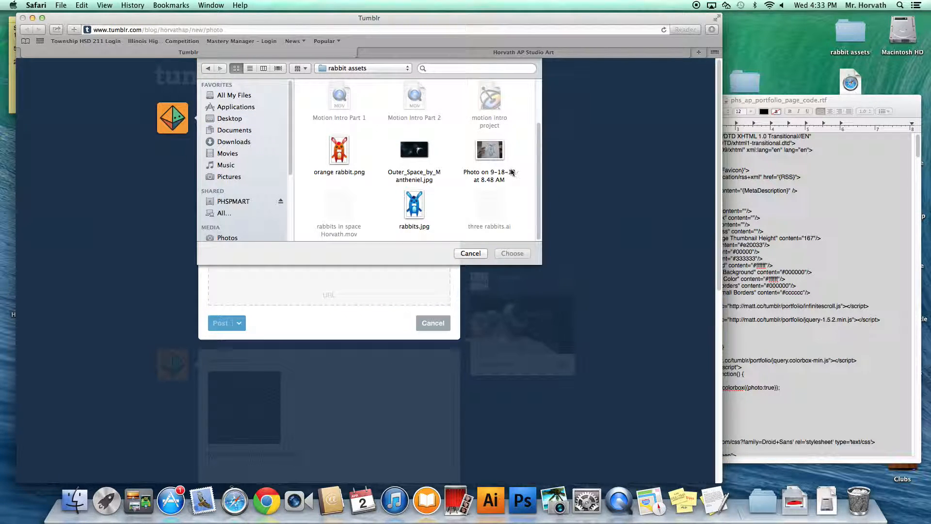
left_click(338, 155)
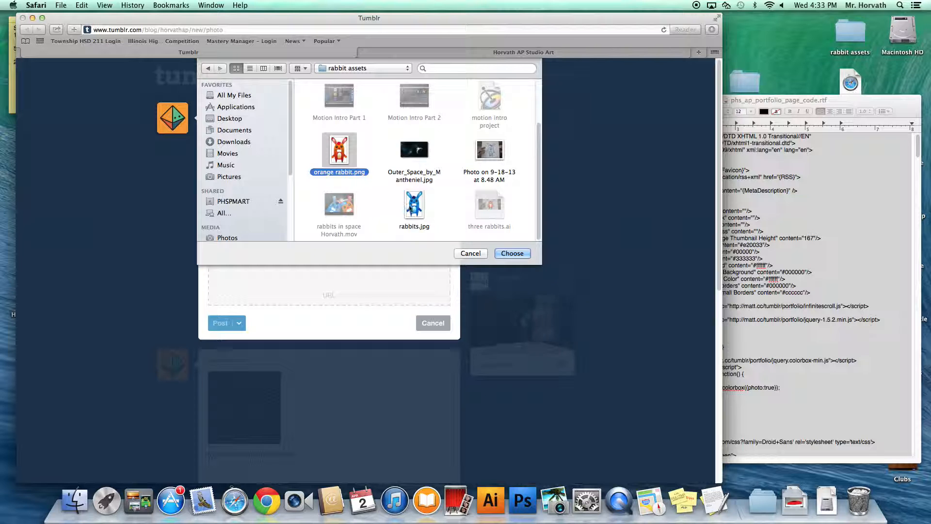
left_click(414, 205)
left_click(504, 253)
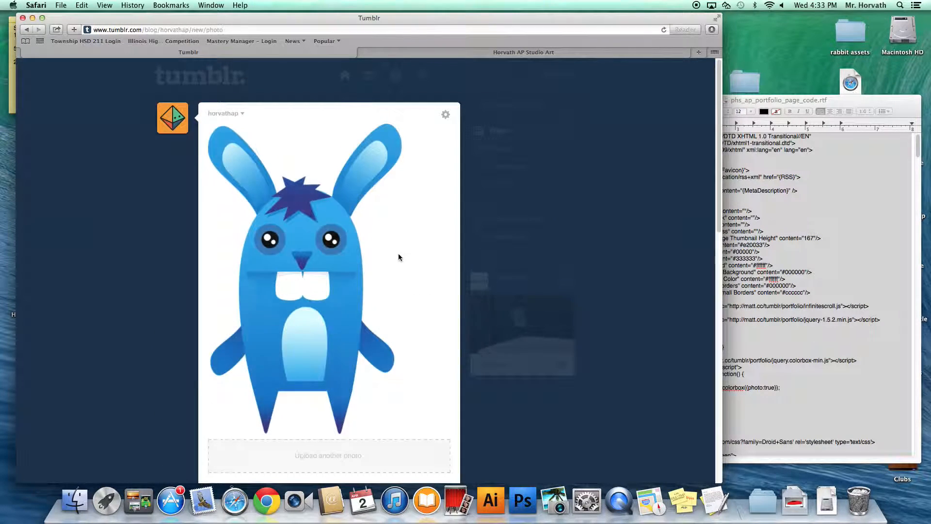
Step: Caption it 'wacky rabbit', tag it #breadth, and publish the post
scroll(719, 191, "down", 5)
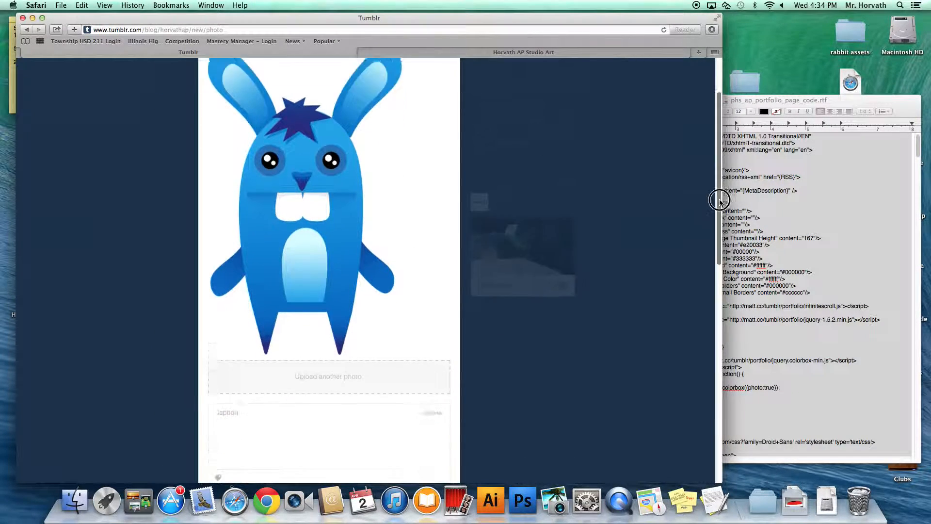
left_click(303, 296)
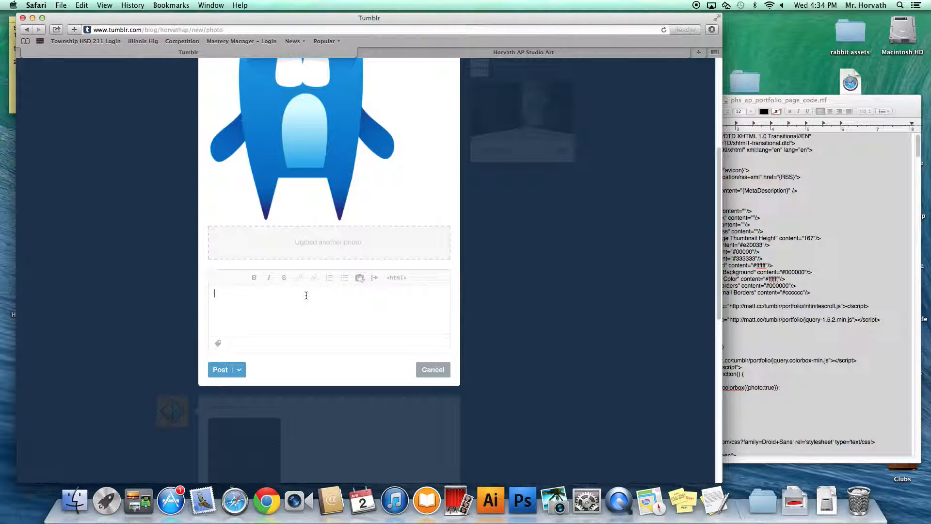
type("wacky rabbit")
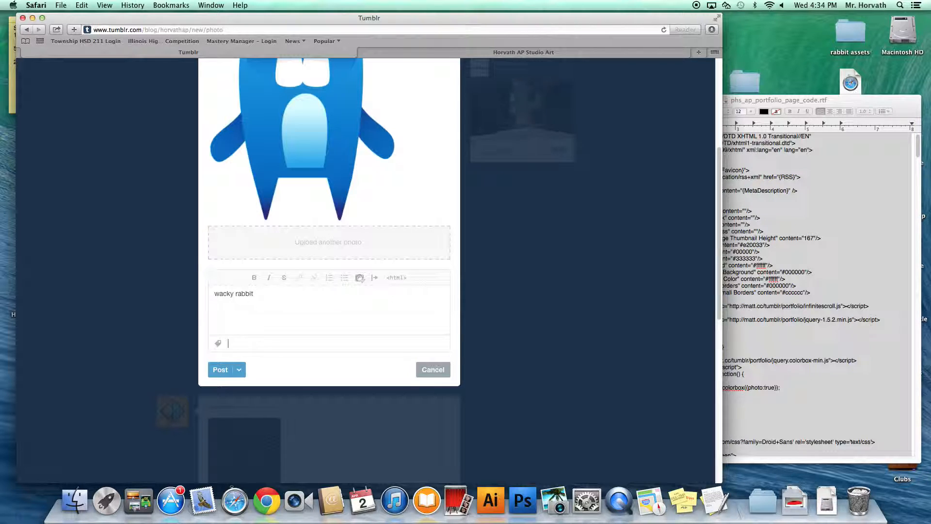
type("bread")
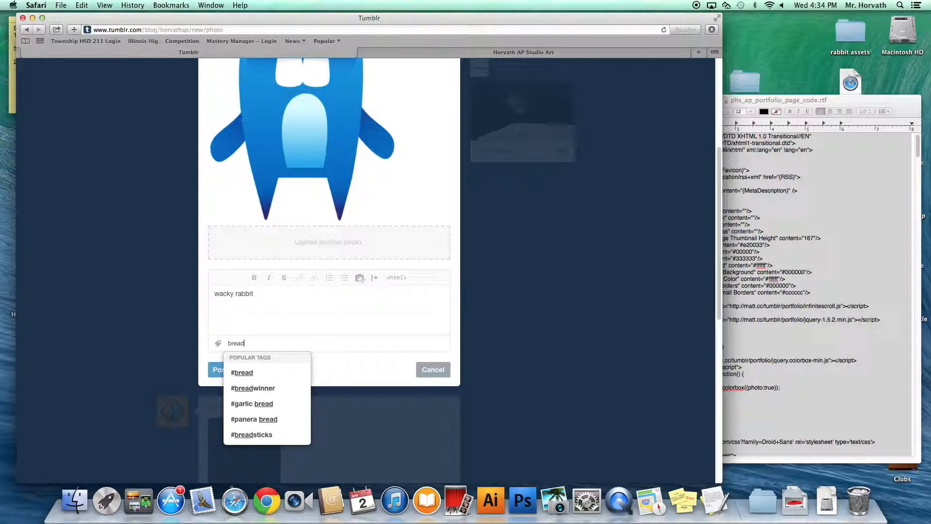
type("th")
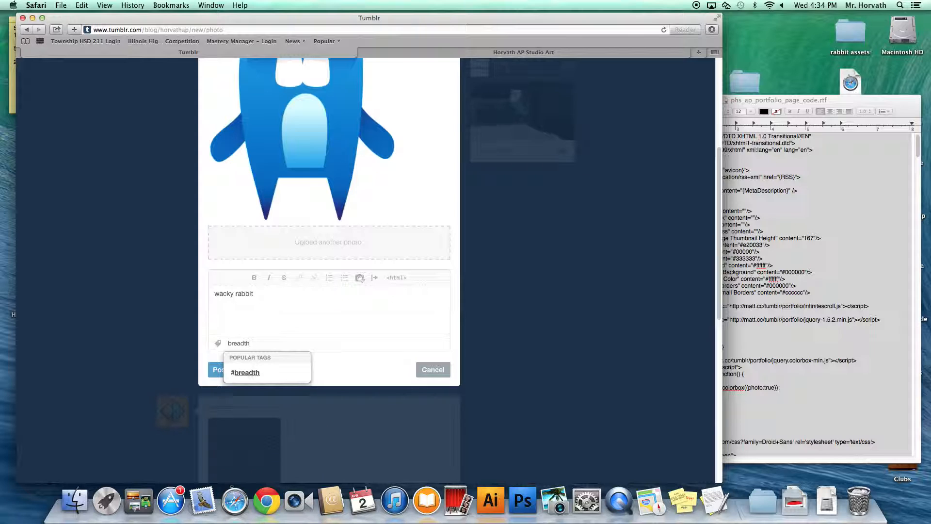
key("Return")
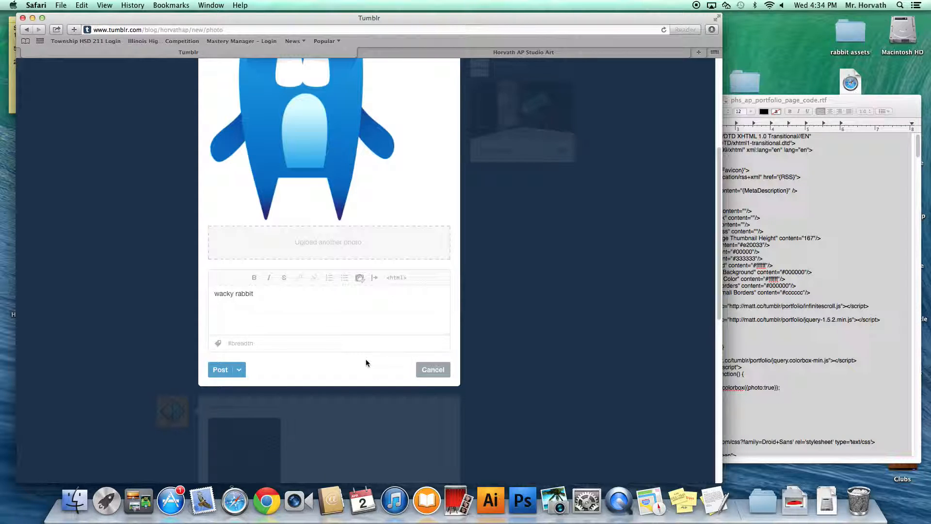
left_click(220, 370)
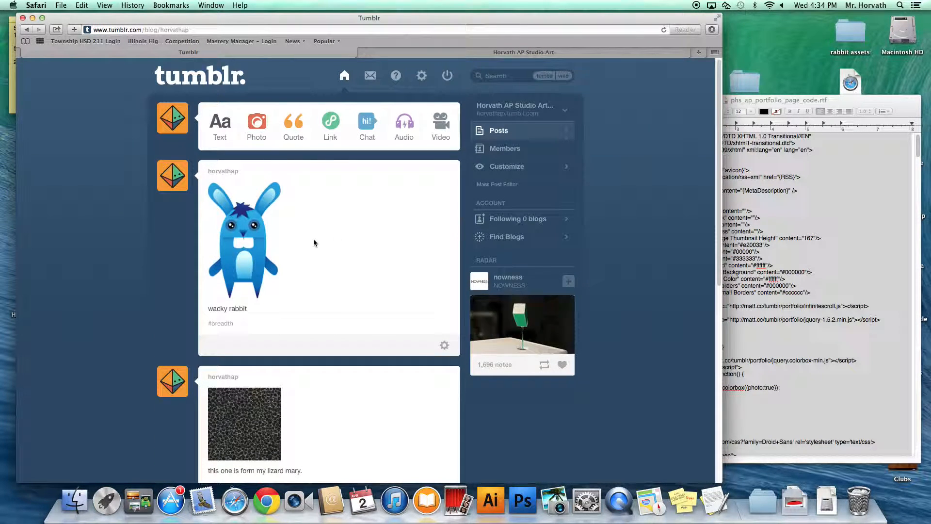
Step: Open the blog's public portfolio page showing the four-post grid, then close the extra tab
mouse_move(720, 144)
left_mouse_down()
mouse_move(722, 166)
mouse_move(721, 142)
left_mouse_up()
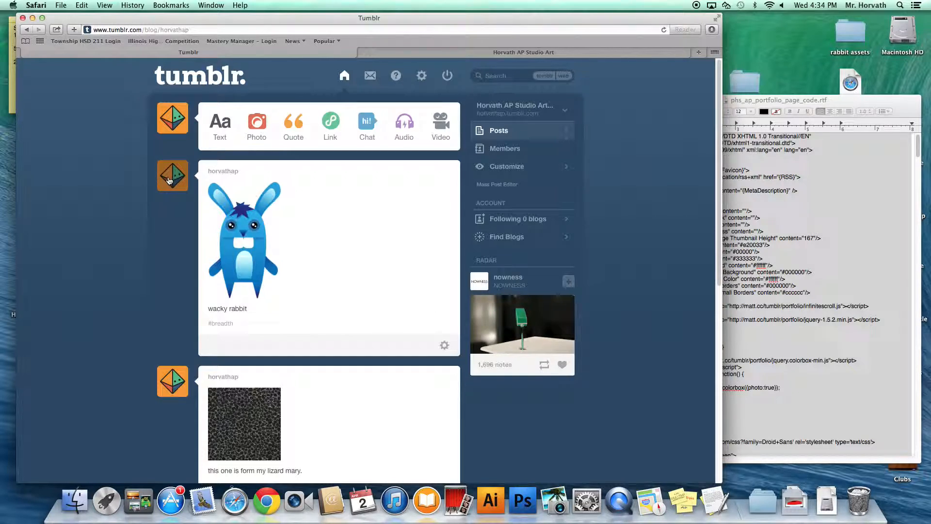
left_click(169, 181)
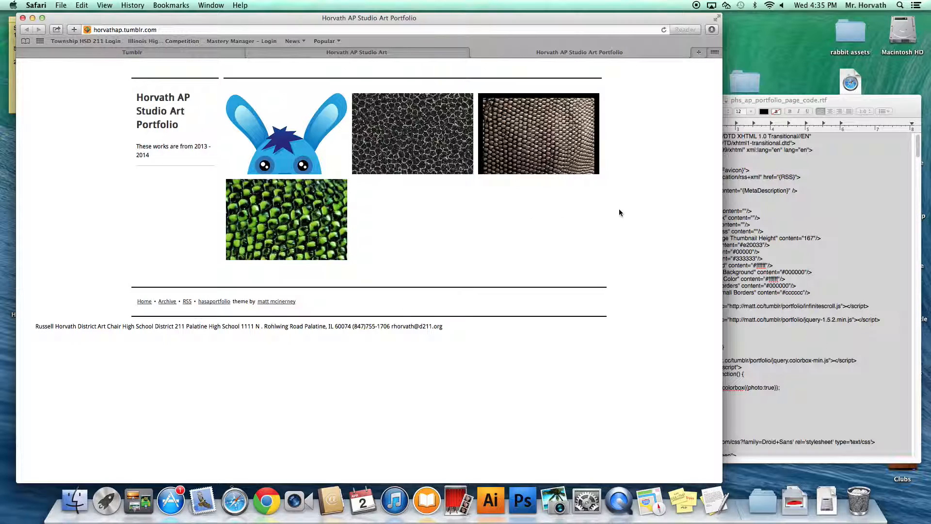
left_click(343, 55)
left_click(251, 52)
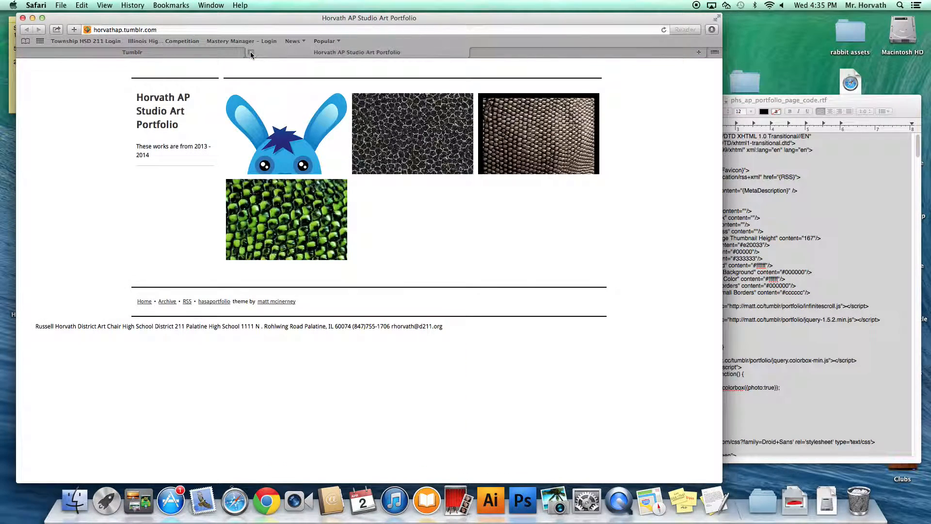
Step: Go to settings for the Horvath AP Studio blog, dismissing certificate warnings, and choose Edit theme
left_click(216, 55)
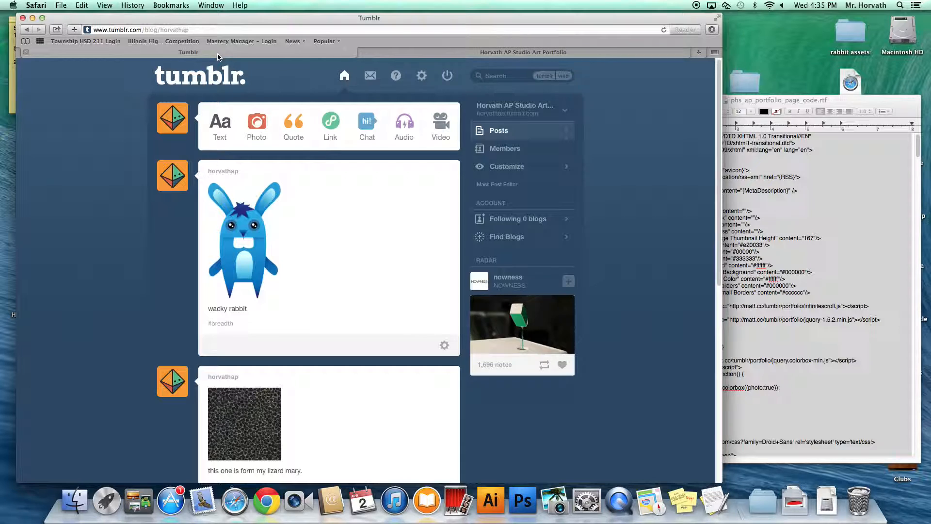
left_click(423, 78)
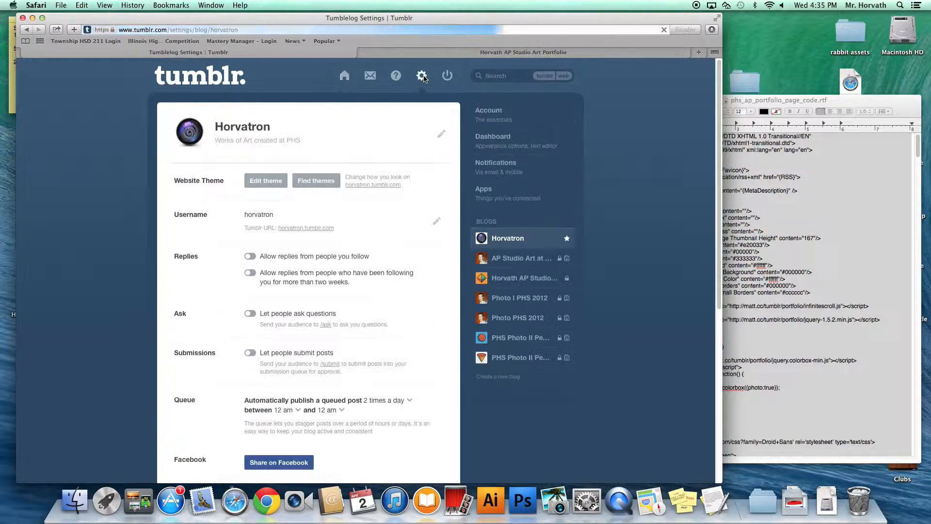
left_click(424, 127)
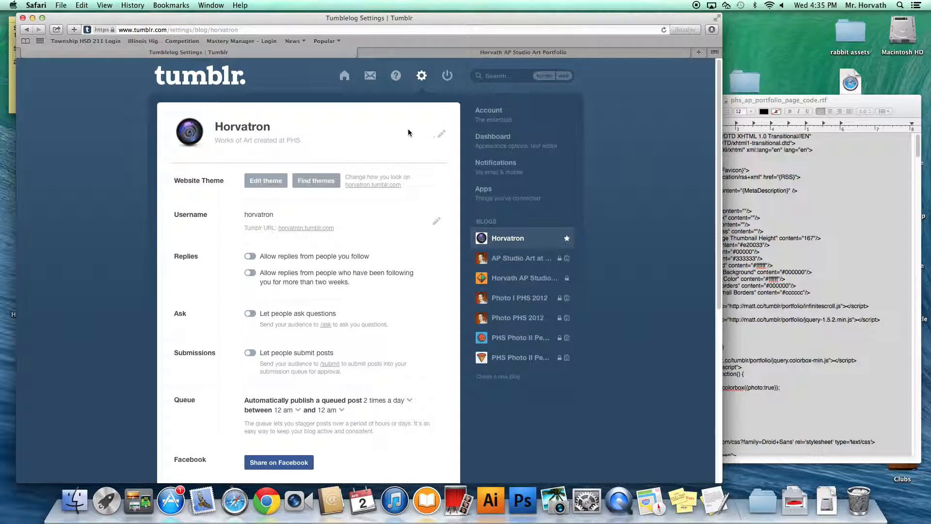
left_click(516, 282)
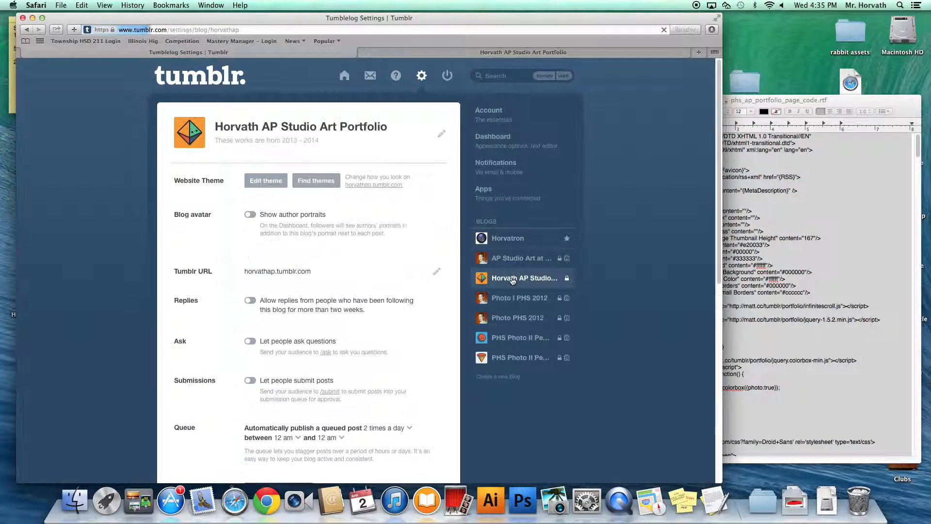
left_click(428, 127)
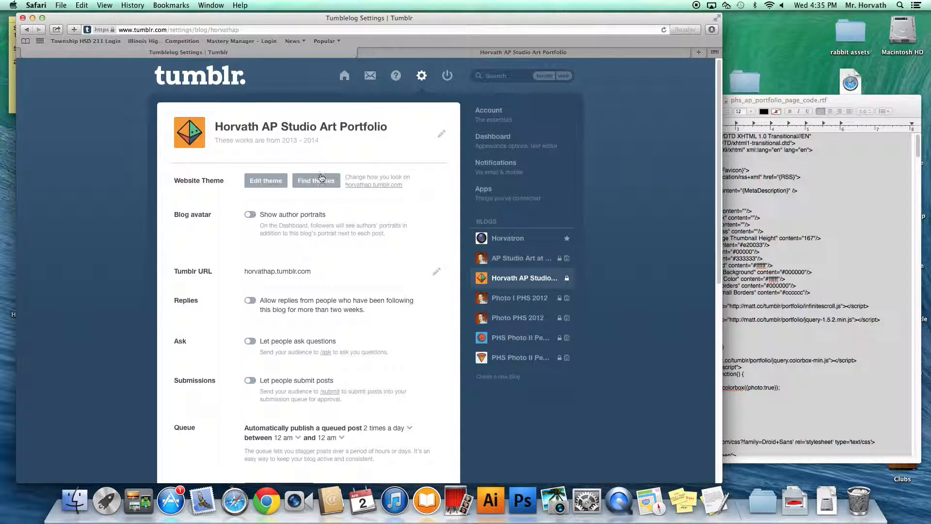
left_click(265, 182)
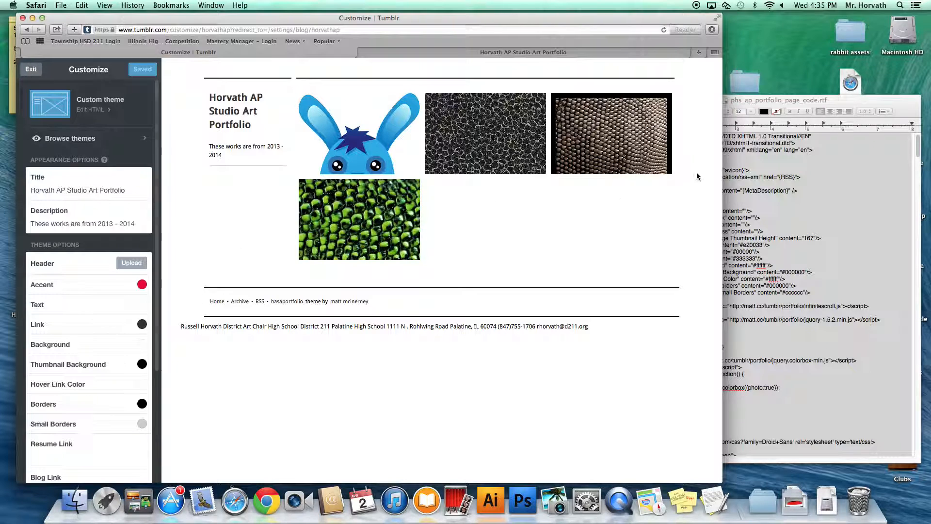
Step: Add a new Redirect page with 'Show a link' enabled
left_click_drag(157, 272, 156, 386)
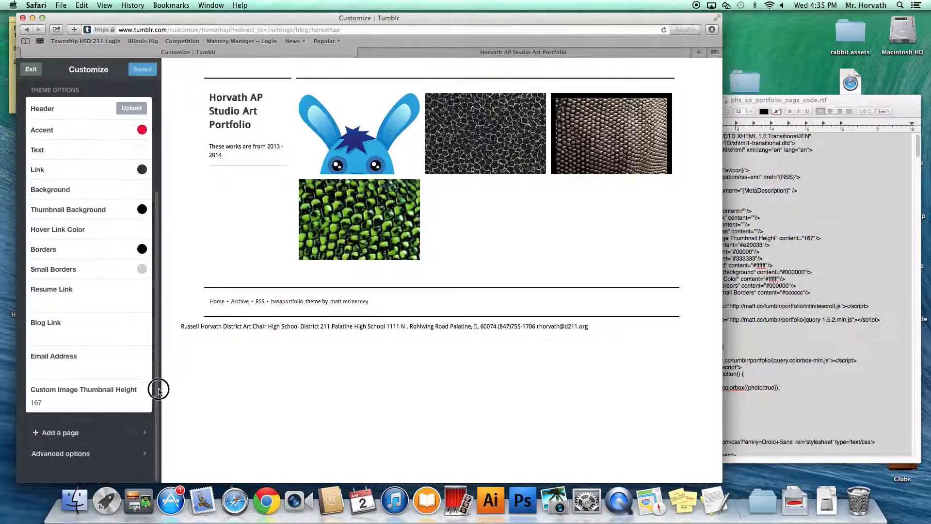
left_click(66, 436)
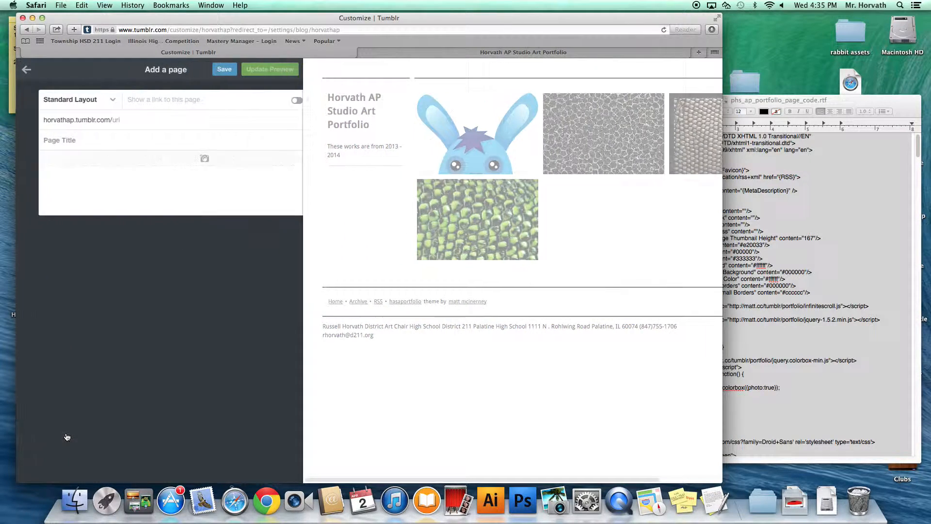
left_click(100, 101)
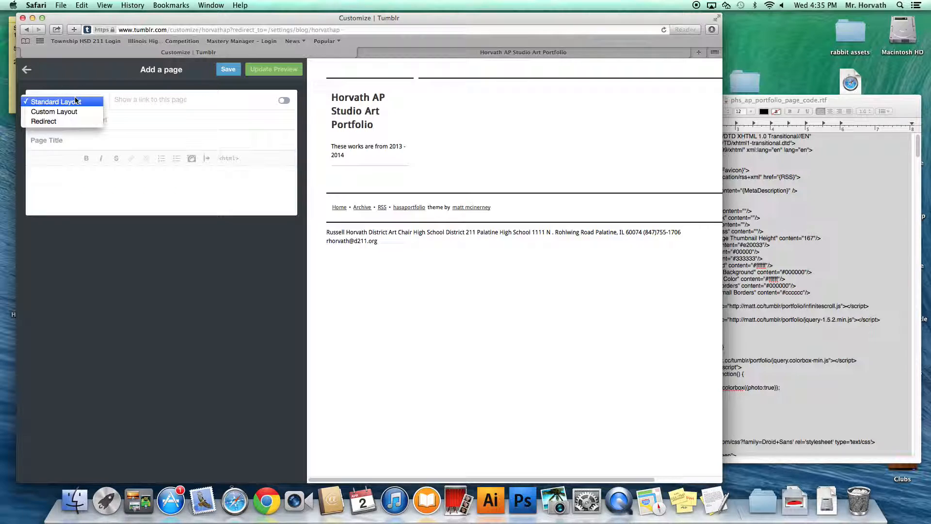
left_click(63, 122)
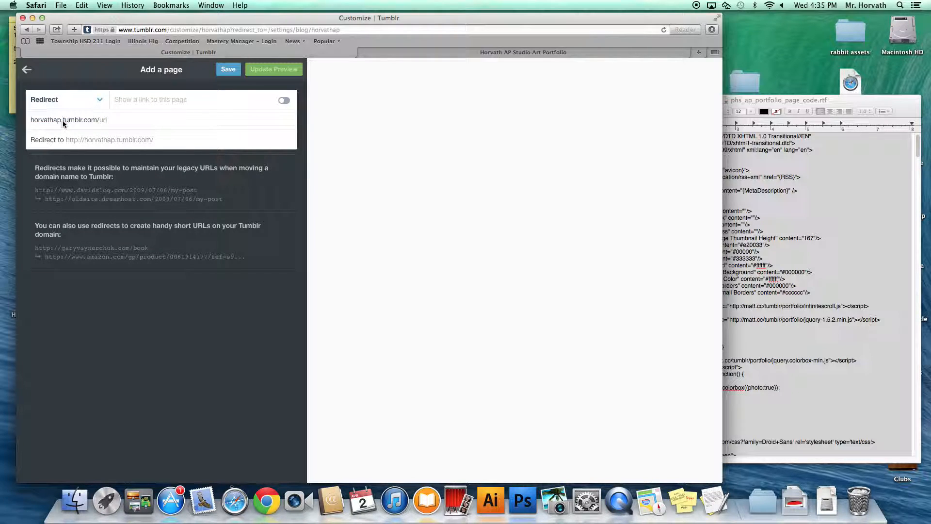
left_click(284, 101)
Step: Title it Concentration at /concentration, redirecting to tagged/concentration, and save
left_click(267, 100)
type("Co")
type("concentration")
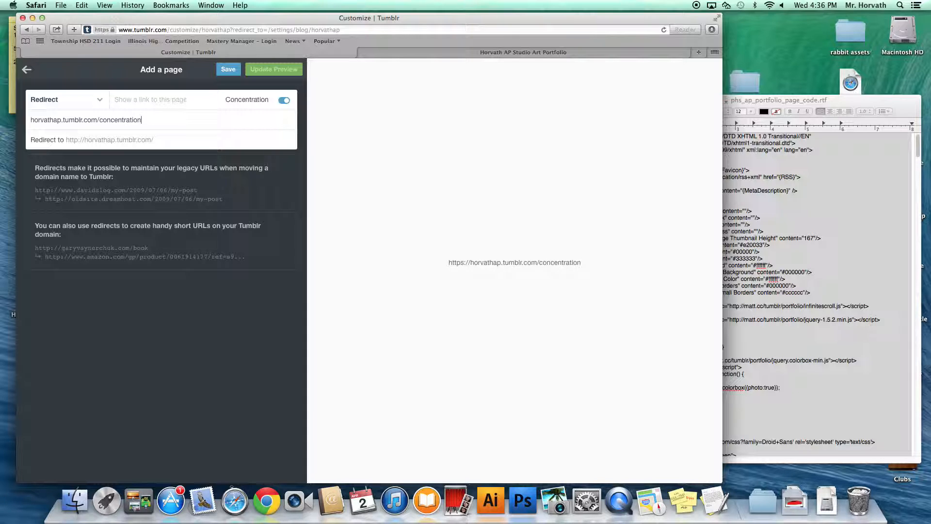
left_click(132, 141)
type("tagged/concentration")
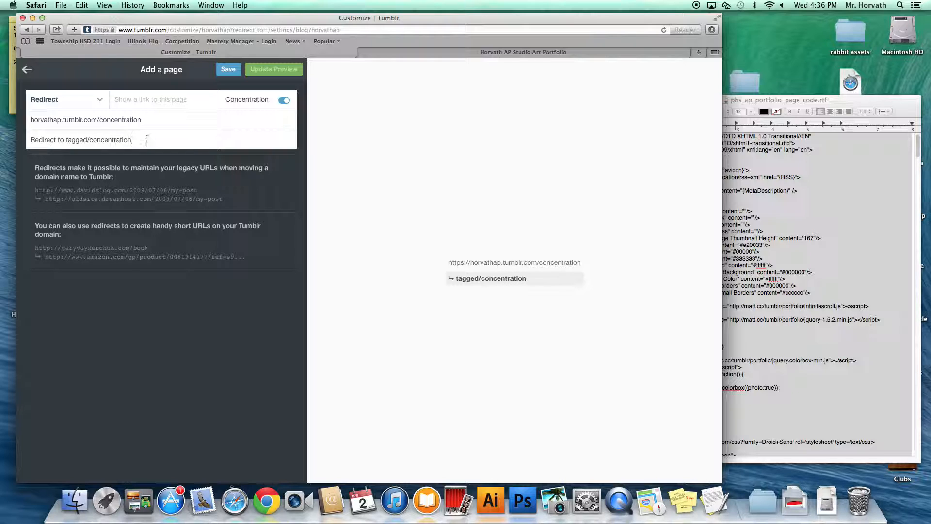
left_click(229, 70)
left_click(26, 70)
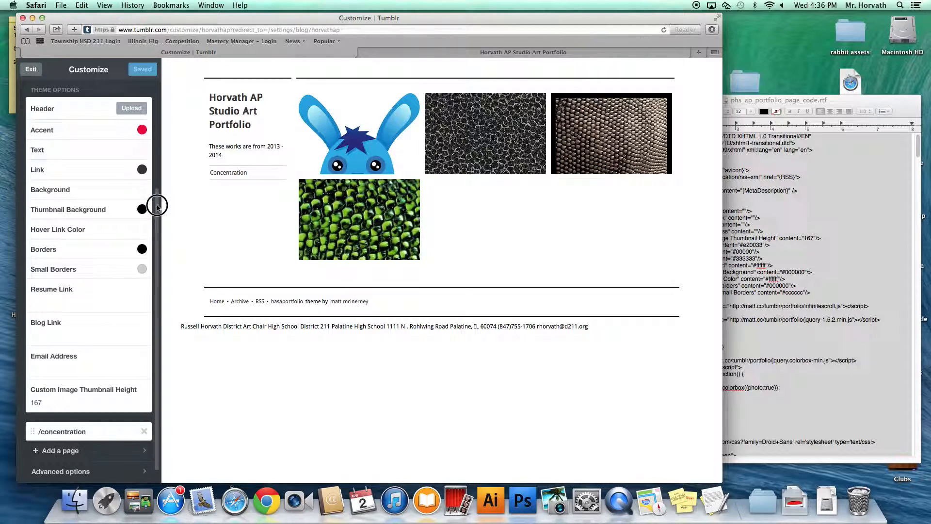
scroll(156, 232, "down", 2)
Step: Add another Redirect page with 'Show a link' enabled
left_click(69, 436)
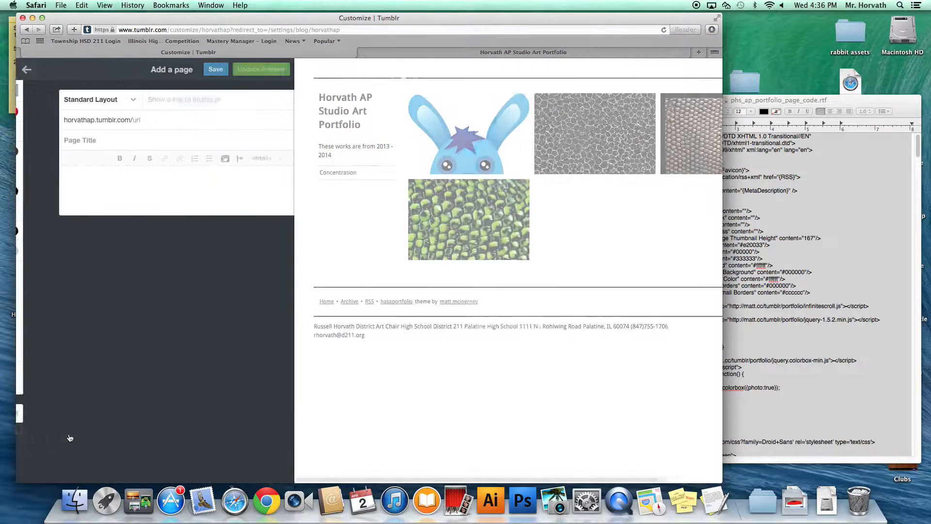
left_click(88, 101)
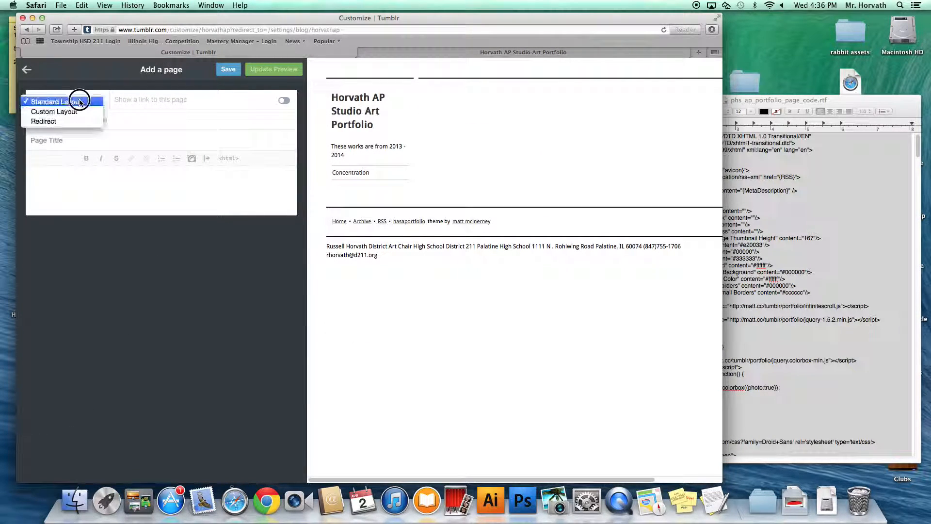
left_click(64, 121)
left_click(284, 101)
Step: Title it Breadth at /breadth, redirecting to tagged/breadth, save, and exit the customizer
type("Breadth")
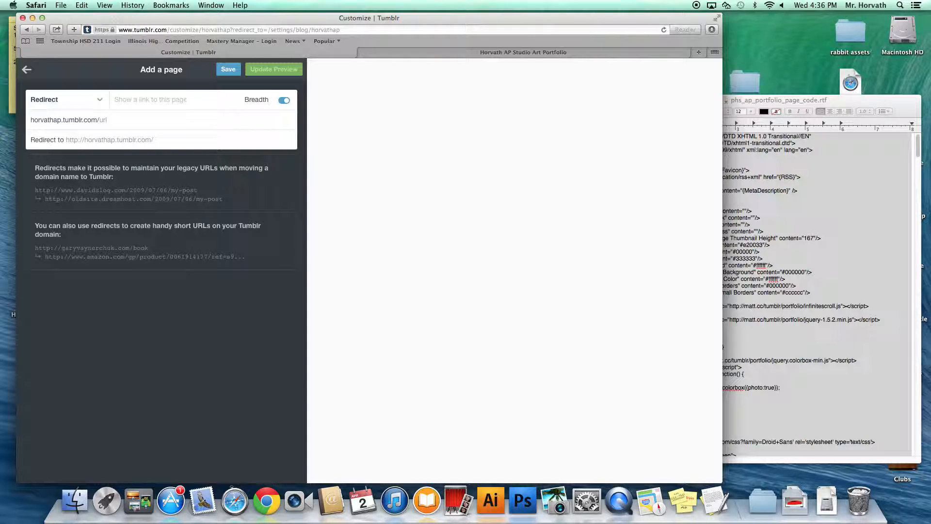
left_click(145, 119)
type("breadth")
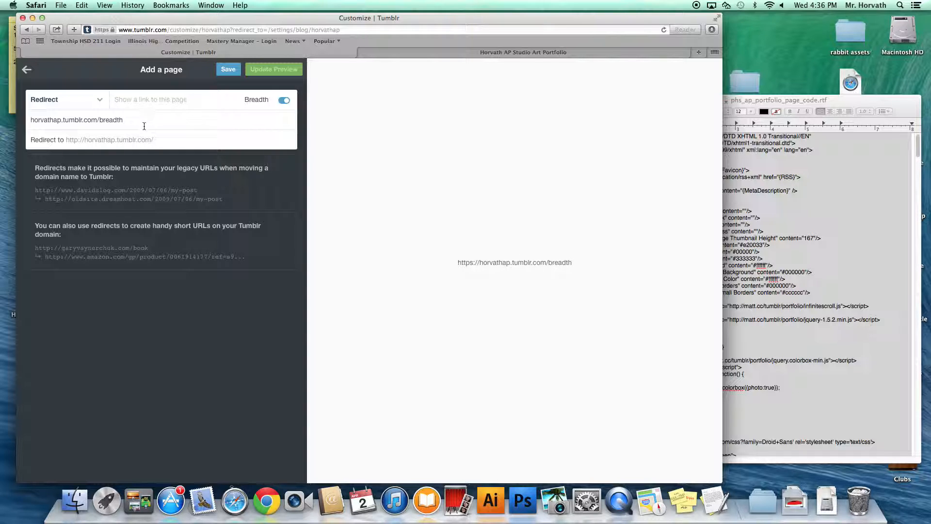
left_click(125, 140)
type("tagged/breadth")
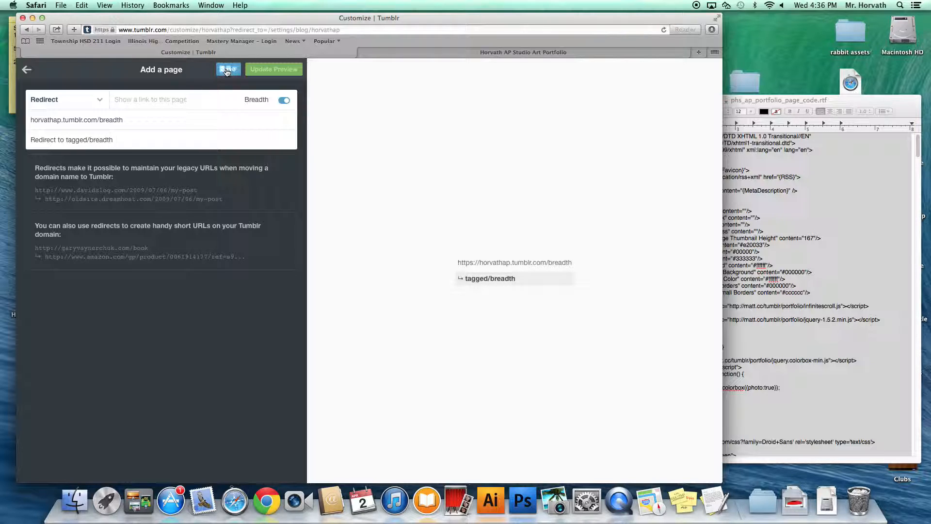
left_click(224, 72)
left_click(28, 69)
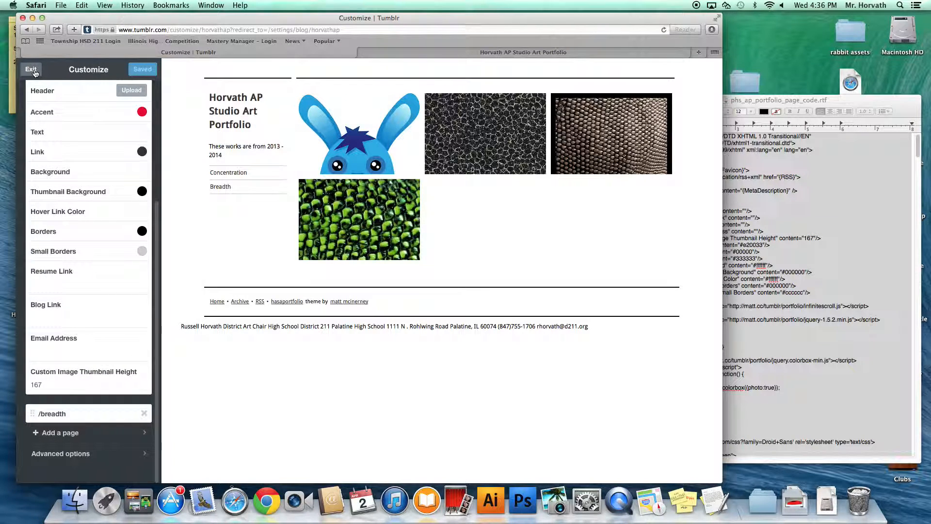
left_click(31, 69)
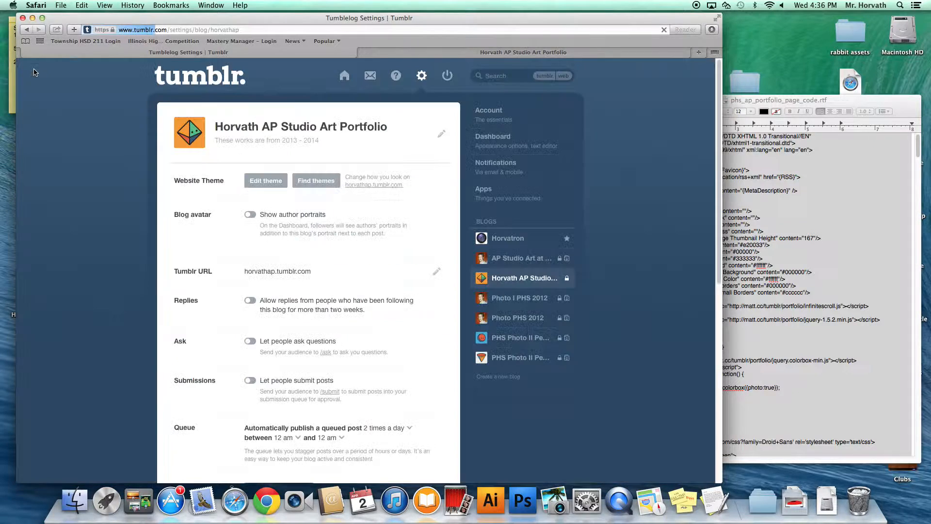
Step: Switch the dashboard to the Horvath AP Studio blog and open its public portfolio page
left_click(428, 126)
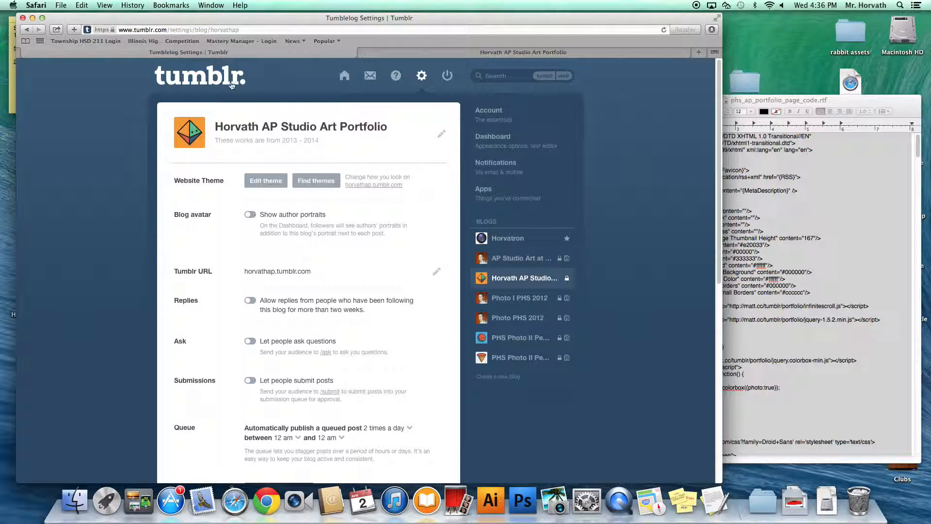
left_click(345, 77)
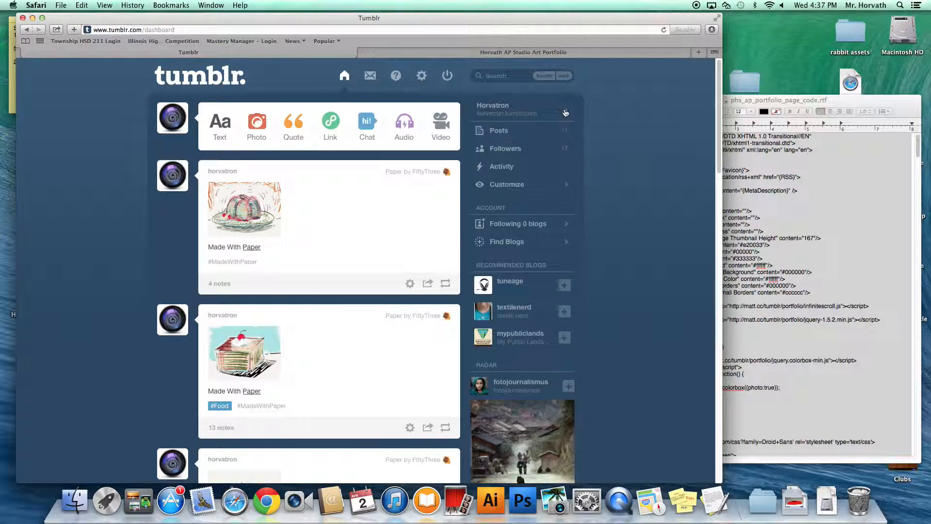
left_click(566, 113)
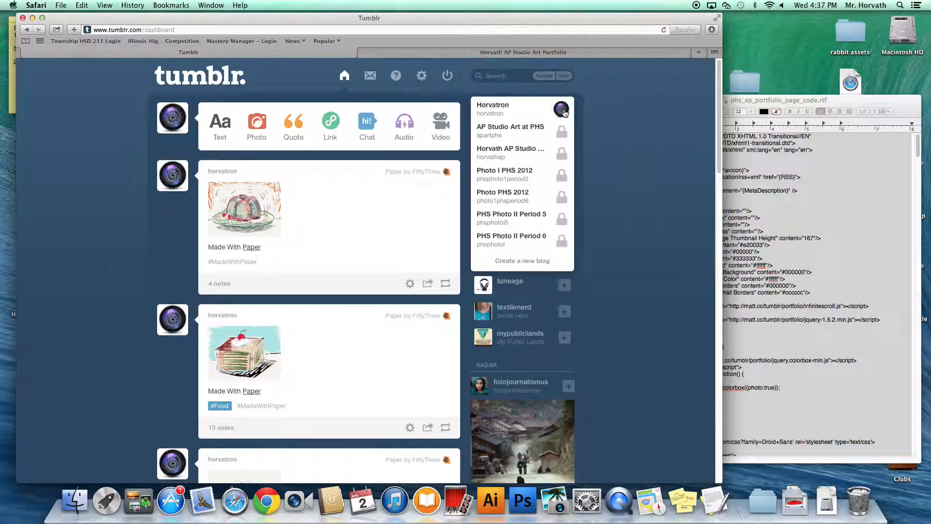
left_click(516, 154)
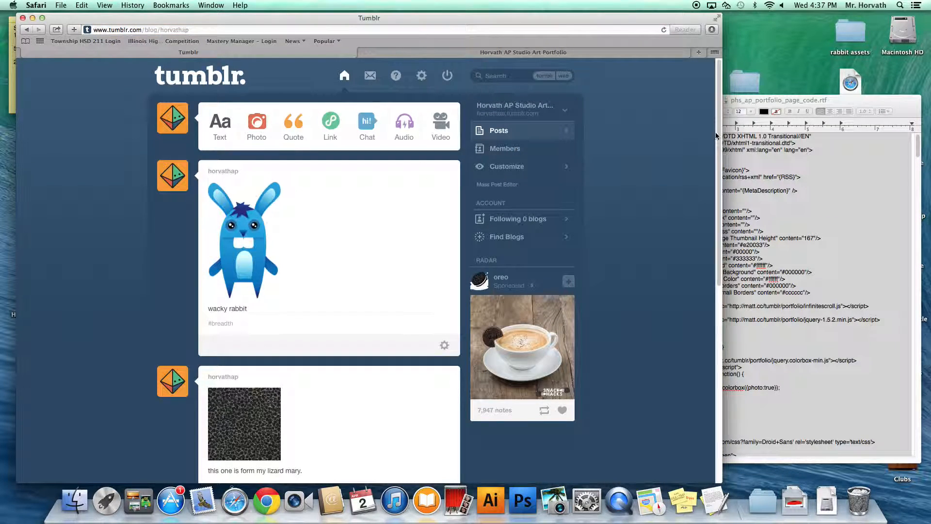
mouse_move(718, 135)
left_mouse_down()
mouse_move(730, 308)
mouse_move(722, 146)
left_mouse_up()
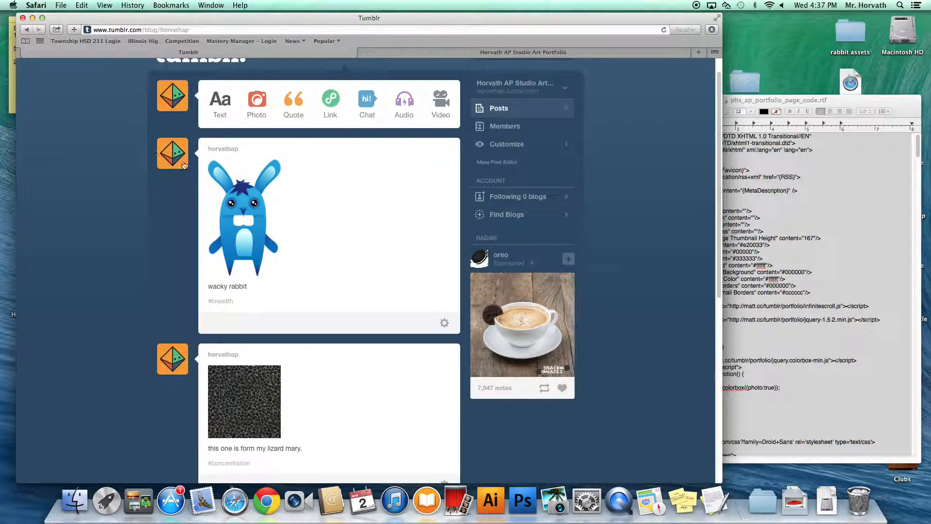
left_click(172, 161)
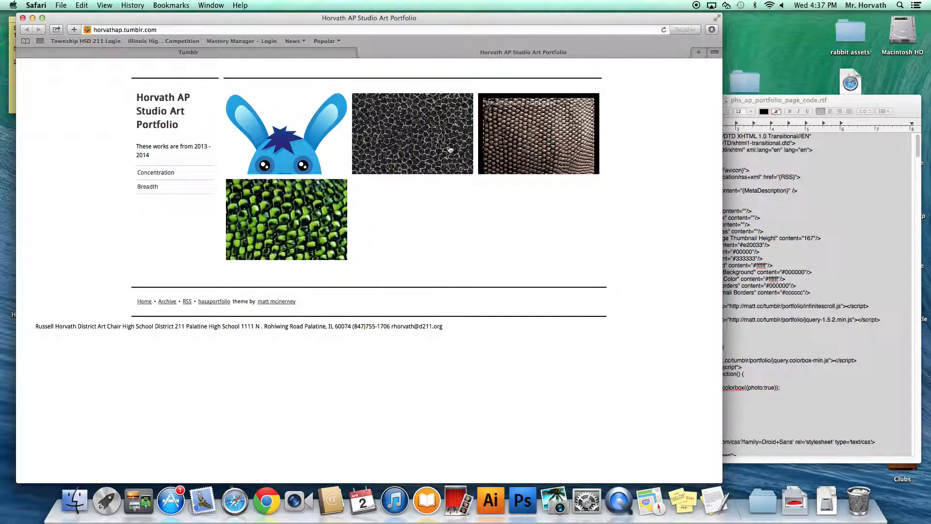
Step: Follow the Concentration sidebar link, then the Breadth link showing only the rabbit image
left_click(165, 173)
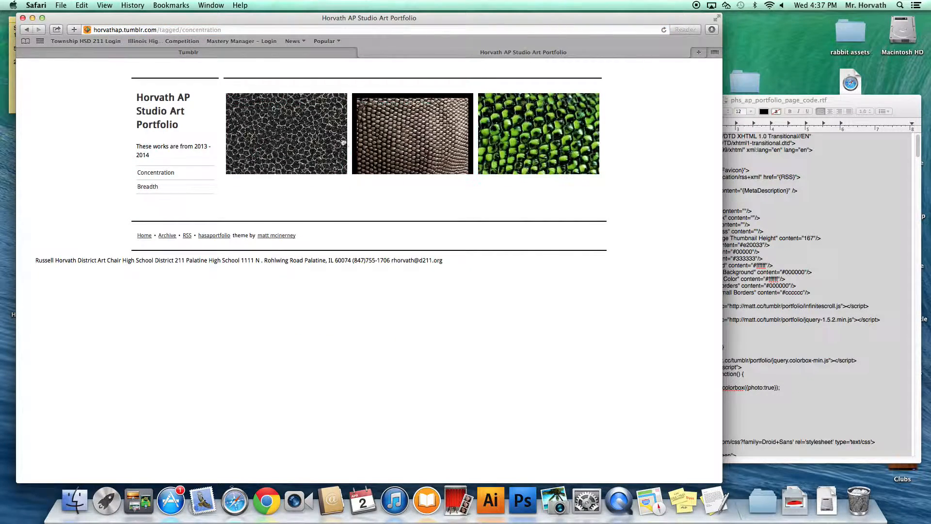
left_click(153, 189)
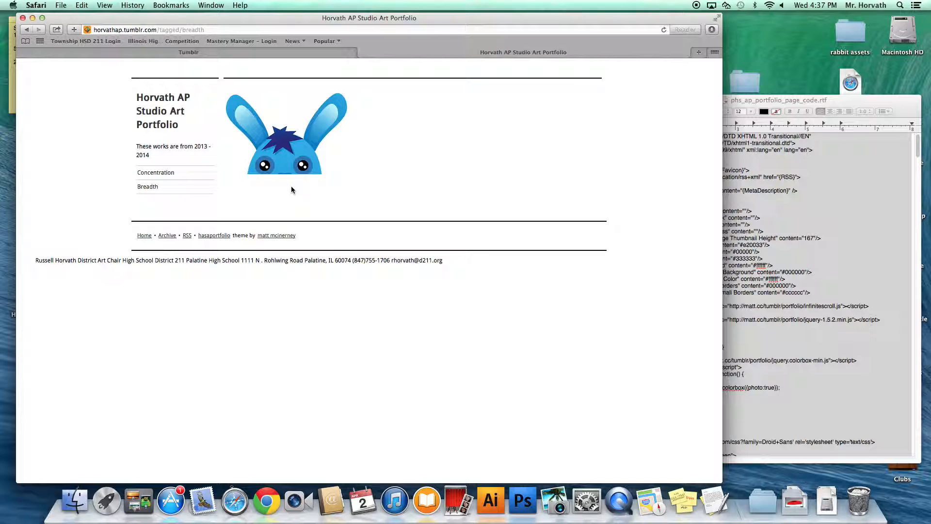
Step: From account settings, open the theme customizer for the currently selected blog
left_click(291, 54)
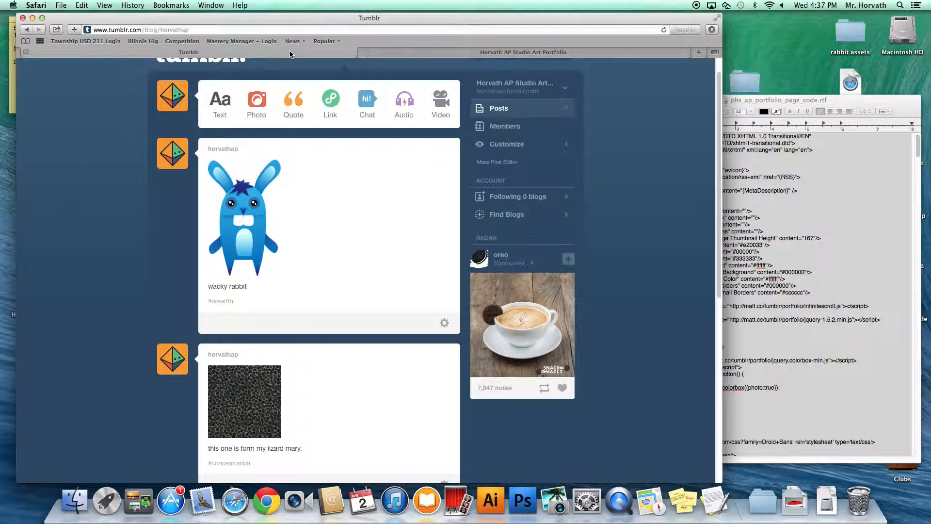
scroll(373, 172, "up", 1)
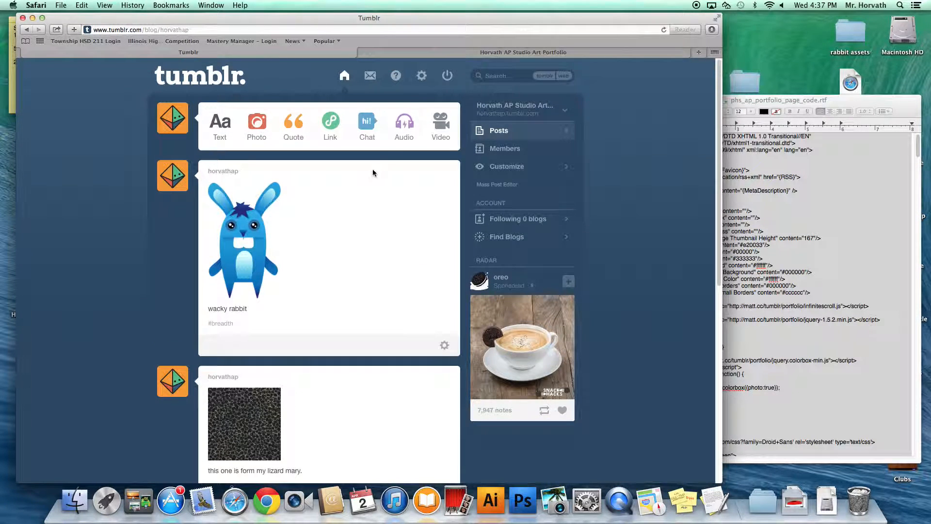
left_click(420, 77)
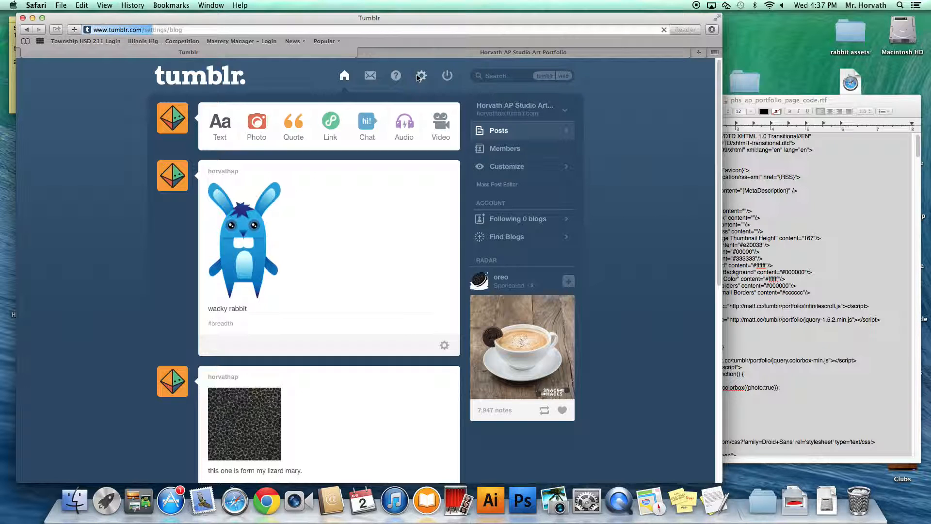
left_click(428, 127)
left_click(266, 182)
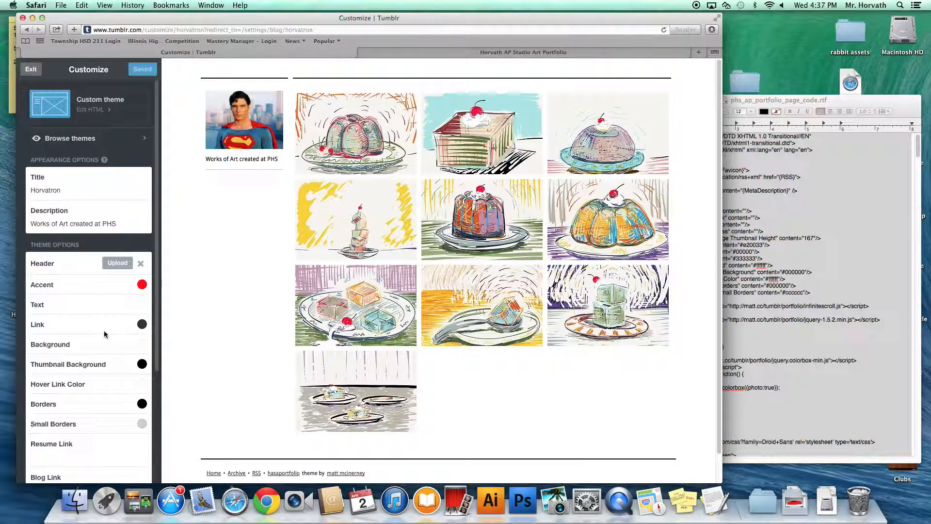
left_click_drag(159, 231, 159, 355)
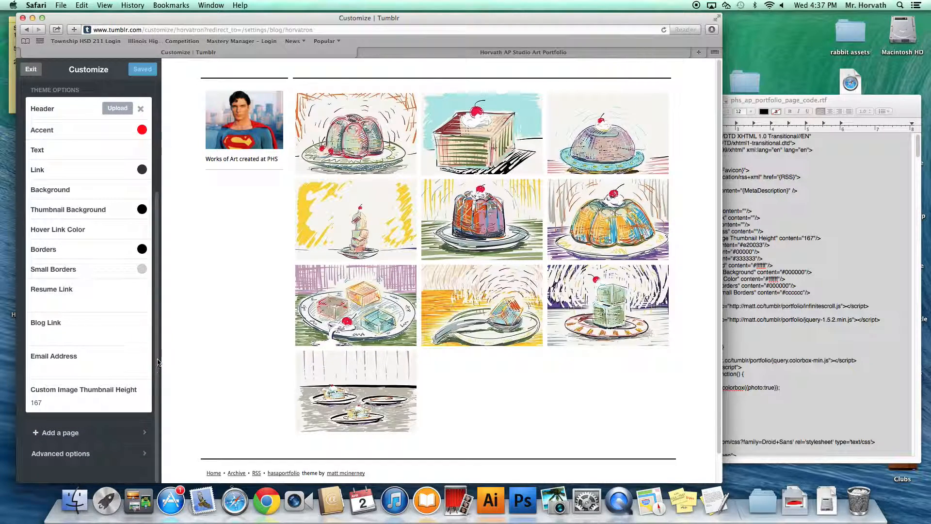
Step: Switch settings to the Horvath AP Studio Art Portfolio blog and reopen its theme customizer
left_click(31, 70)
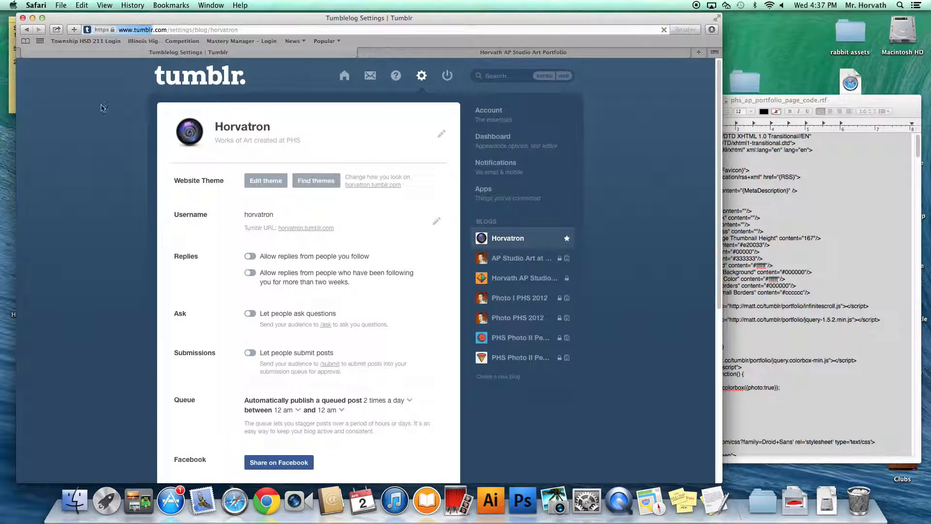
left_click(424, 127)
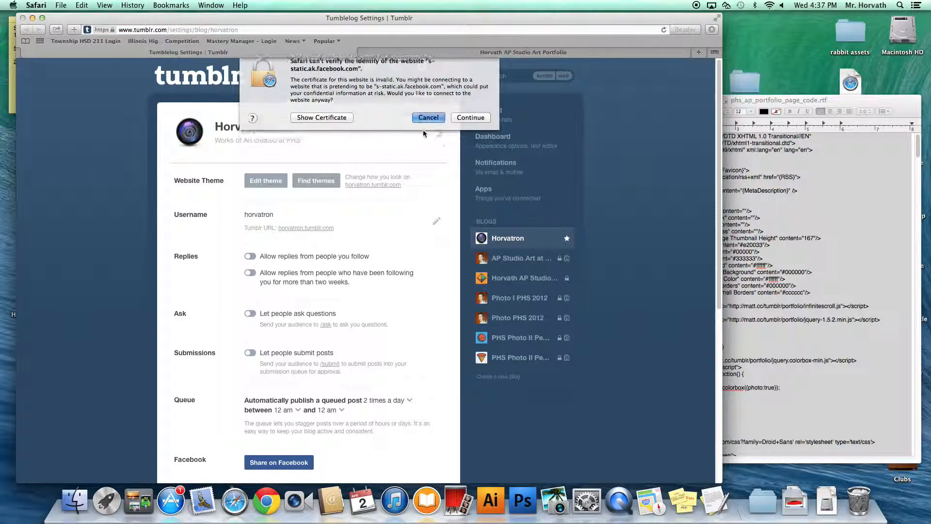
left_click(509, 279)
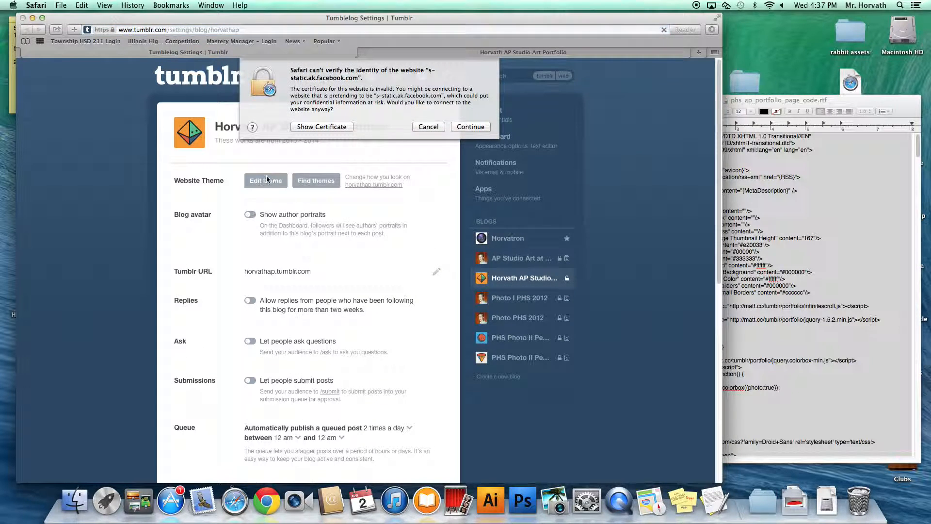
left_click(425, 126)
left_click(271, 183)
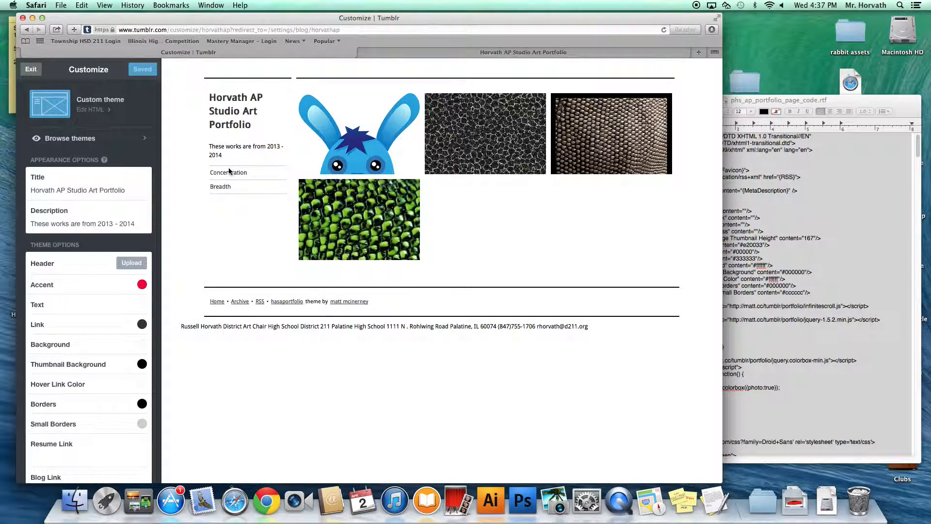
scroll(160, 199, "down", 10)
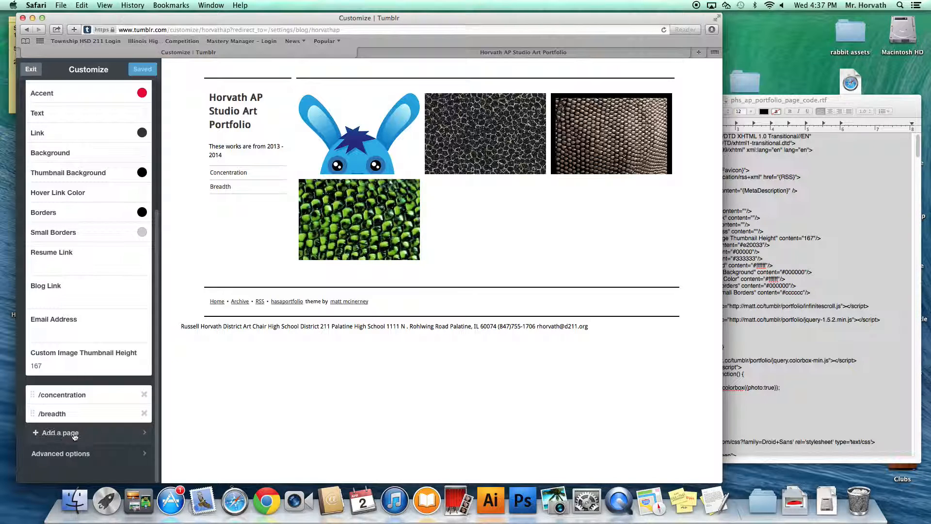
Step: Create a new Statement of Intent page and enable its sidebar link
left_click(135, 435)
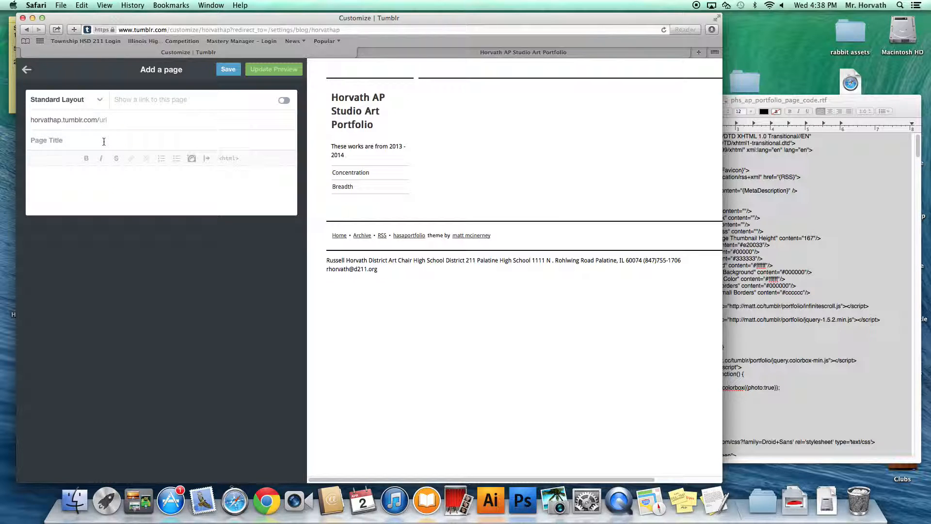
type("Statement of Intent")
left_click(284, 100)
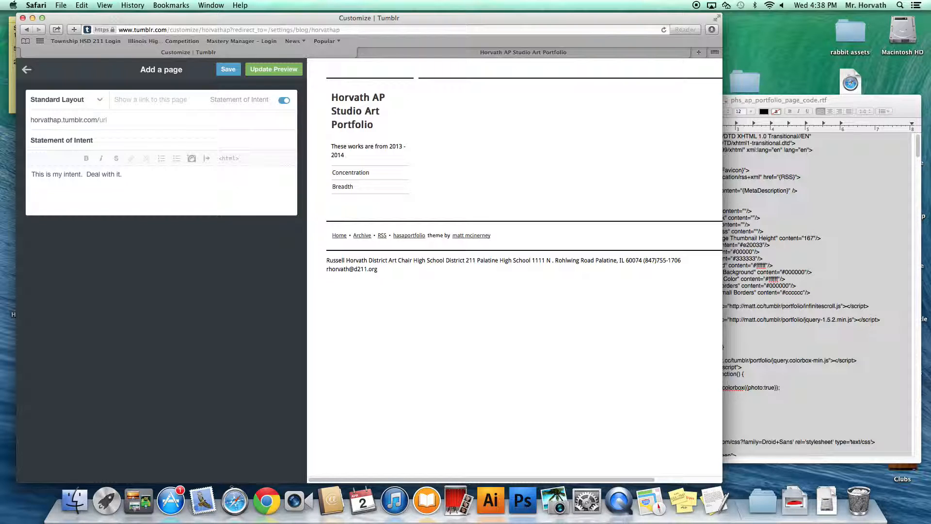
Step: Preview the page, stay in the editor, set its URL to 'statement', and save it
left_click(232, 72)
left_click(274, 70)
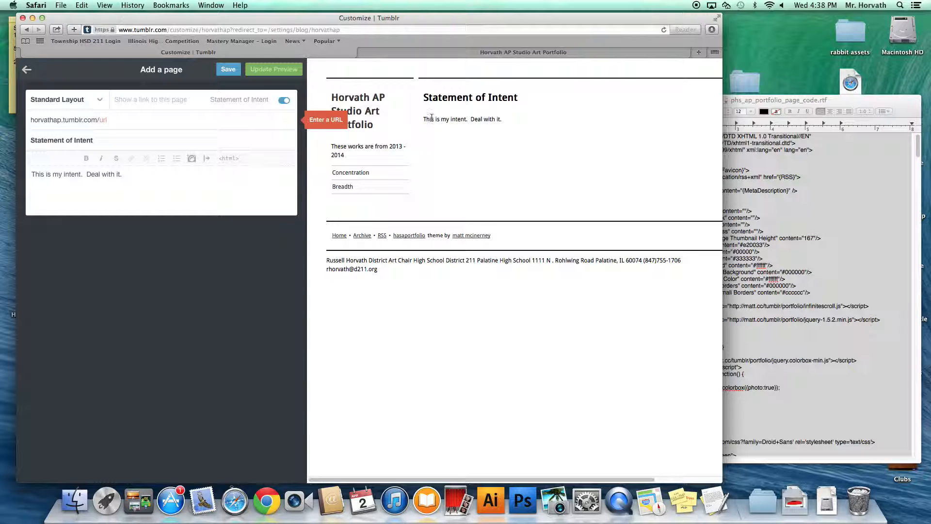
left_click(25, 72)
left_click(354, 275)
type("tatement")
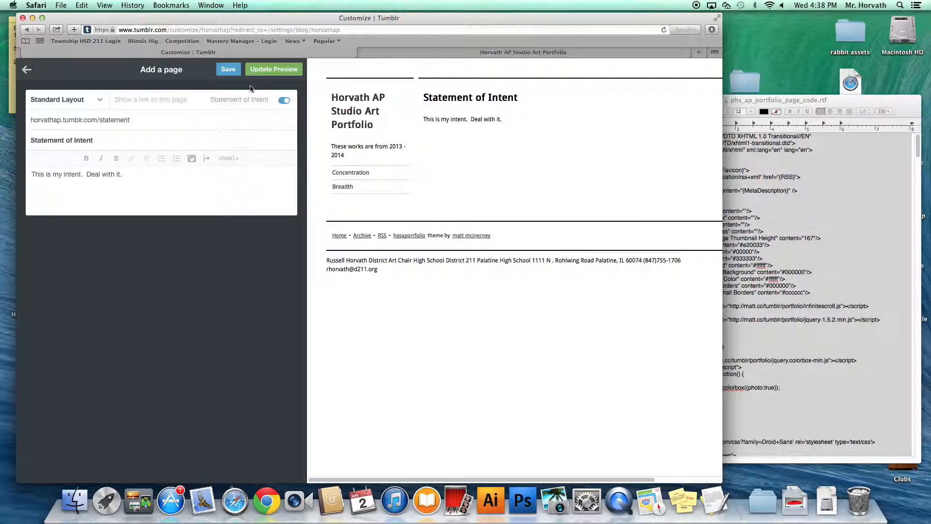
left_click(228, 70)
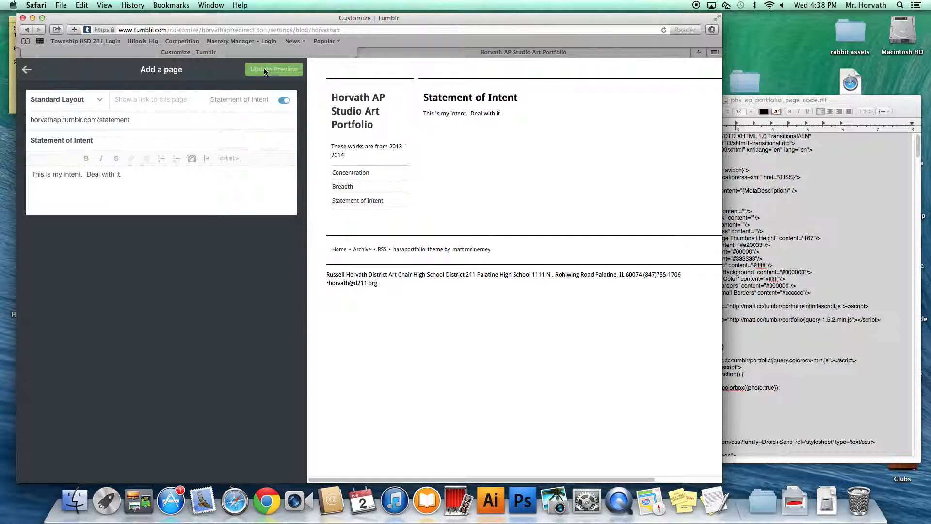
Step: Exit the theme customizer back to blog settings, dismissing the certificate warning
left_click(26, 69)
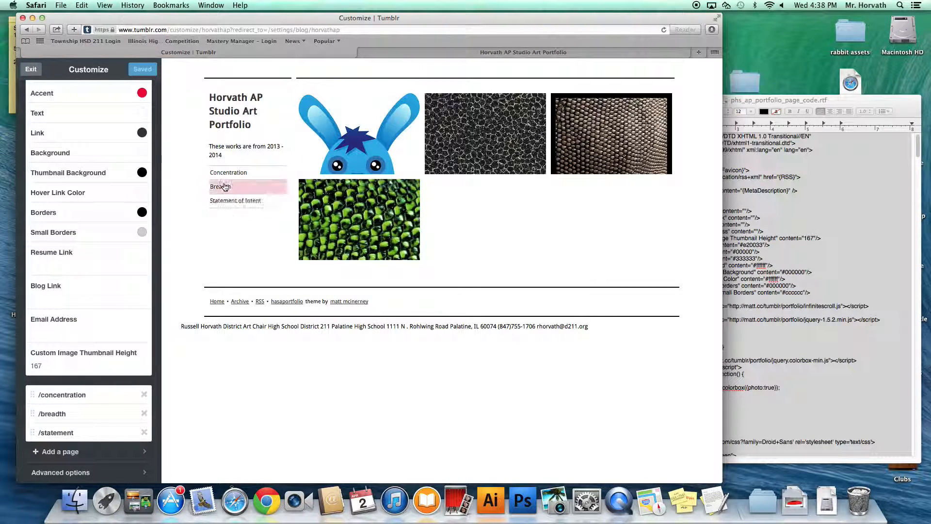
left_click(31, 72)
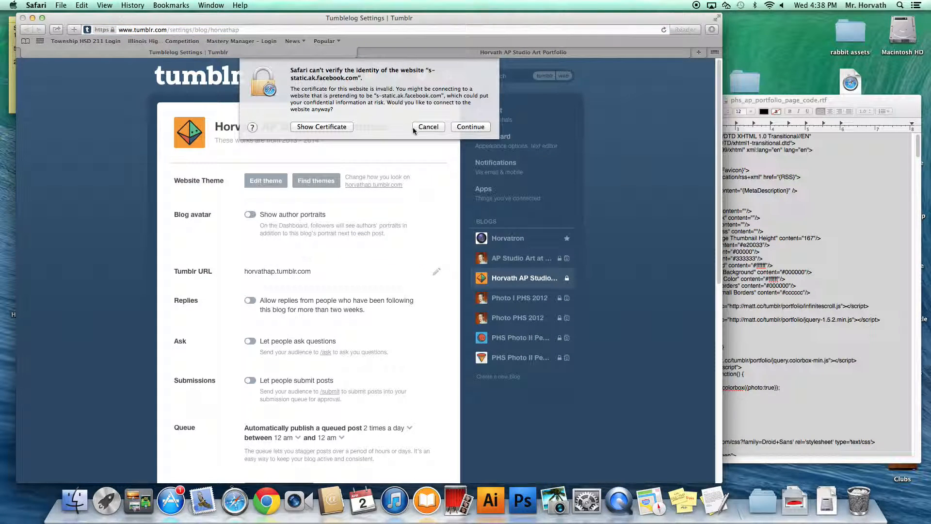
left_click(422, 128)
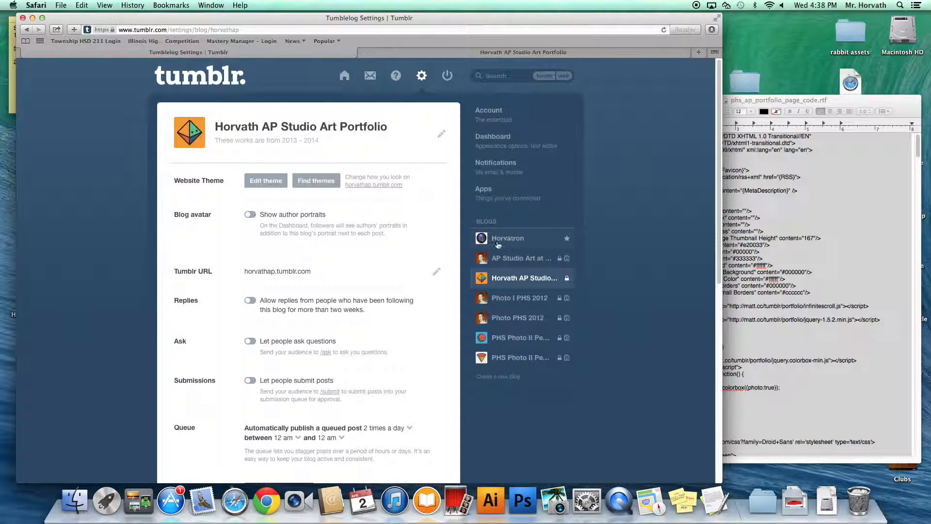
Step: Go to the dashboard and switch to the Horvath AP Studio Art Portfolio blog
left_click(345, 76)
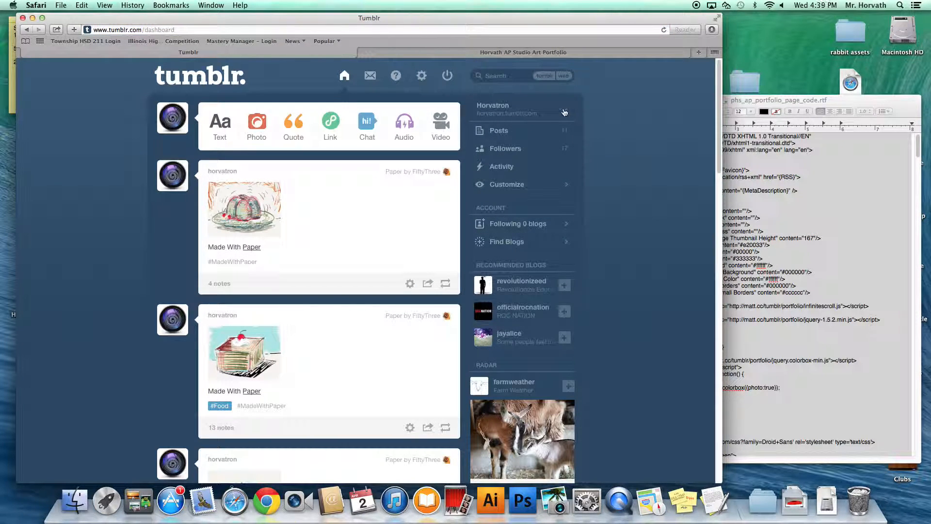
left_click(557, 115)
left_click(506, 153)
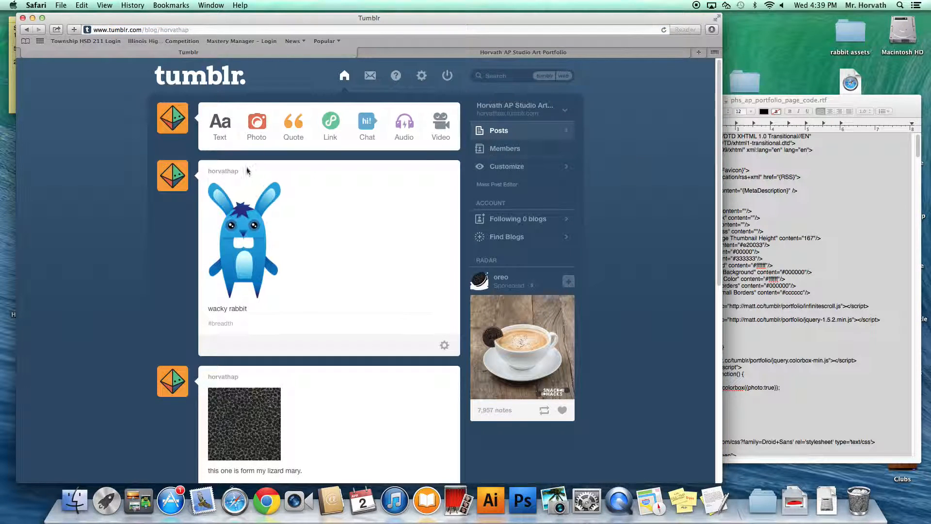
Step: Open the live blog and view the Statement of Intent, Breadth and Concentration pages
left_click(169, 179)
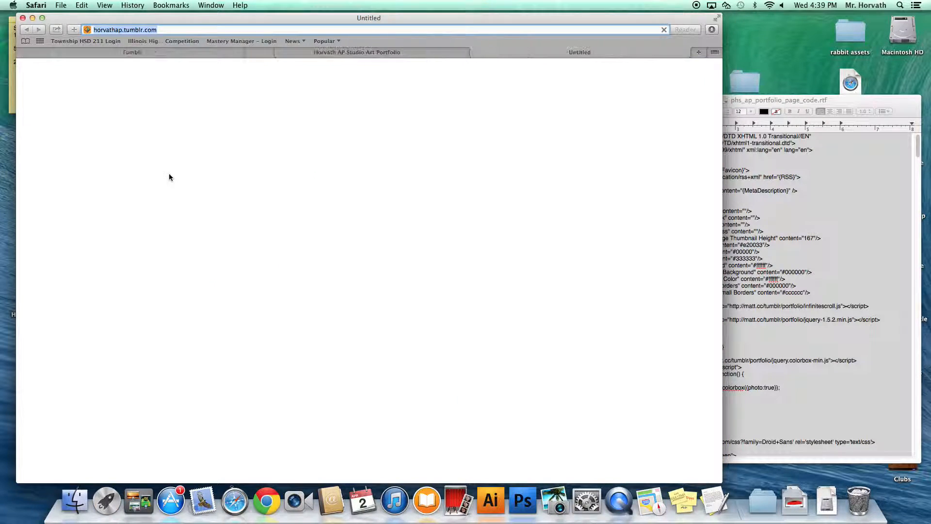
left_click(159, 201)
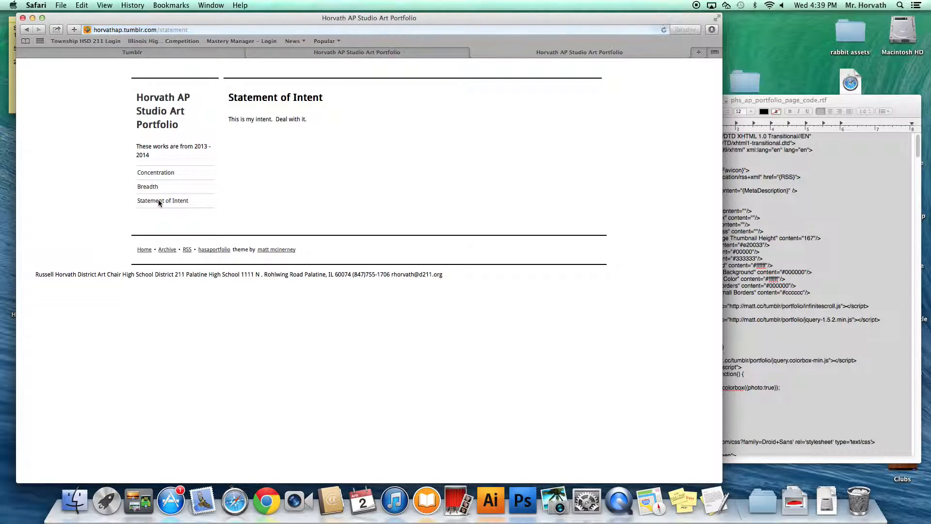
left_click(151, 190)
left_click(153, 175)
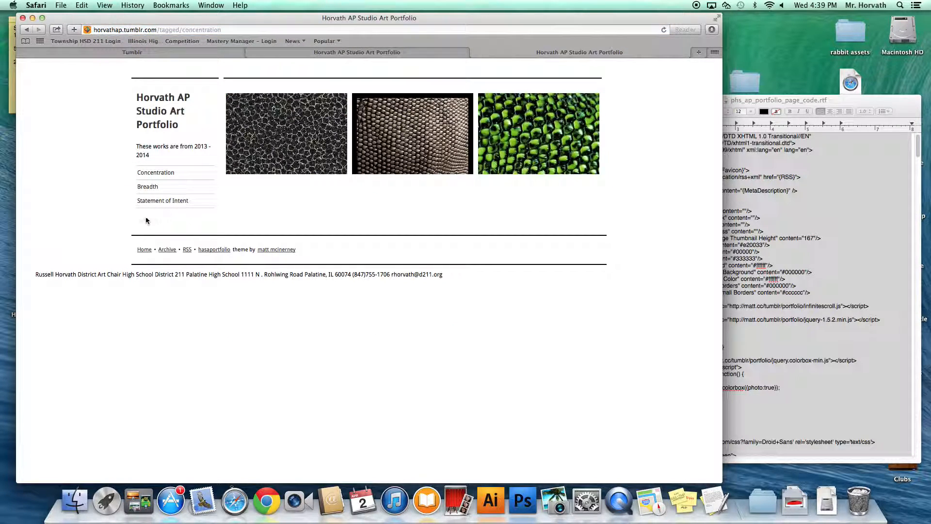
left_click(153, 176)
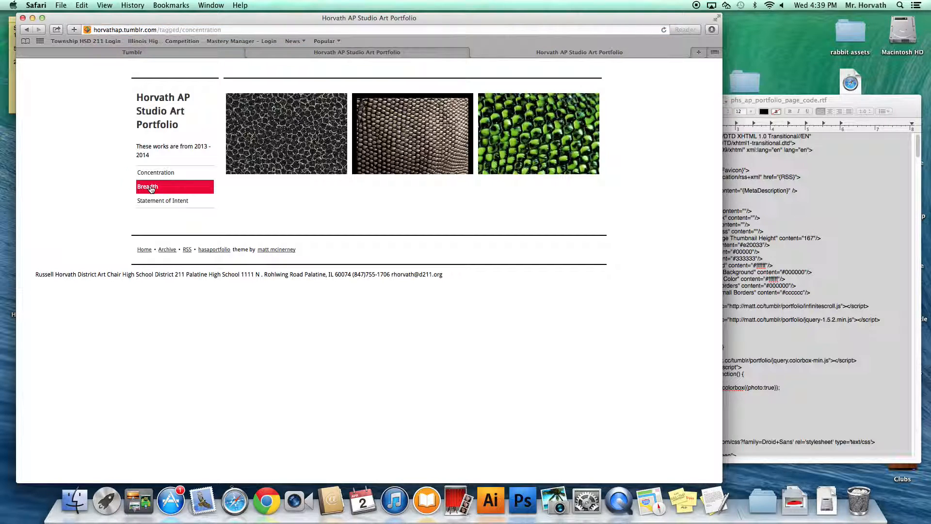
left_click(151, 188)
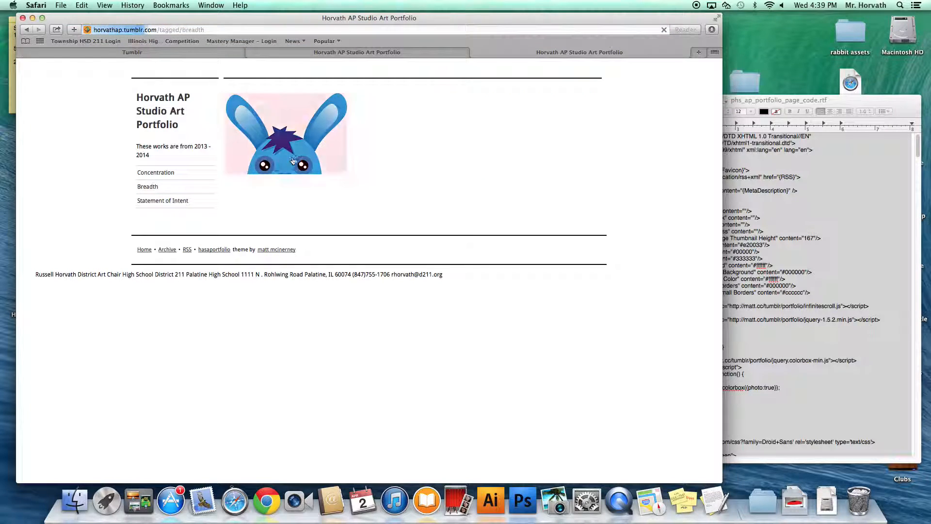
left_click(175, 205)
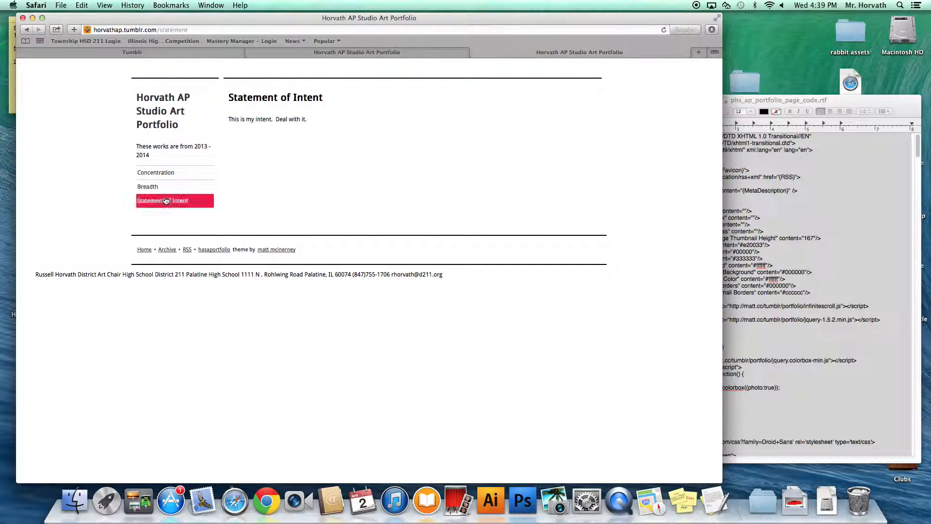